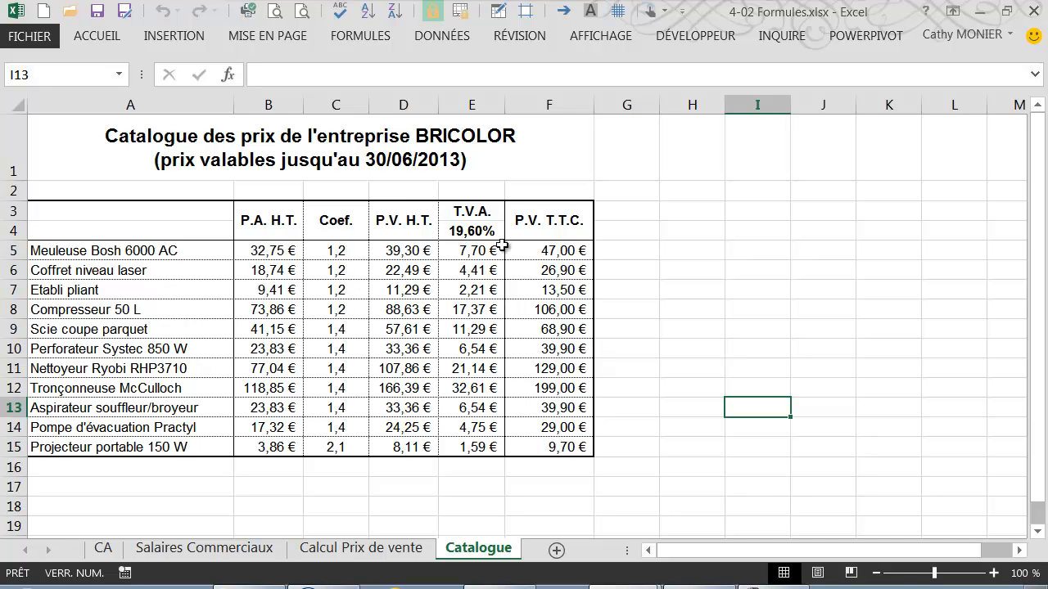
Examine the T.V.A. rate in E4 and the first T.V.A. formula in E5 of the finished catalogue
click(466, 231)
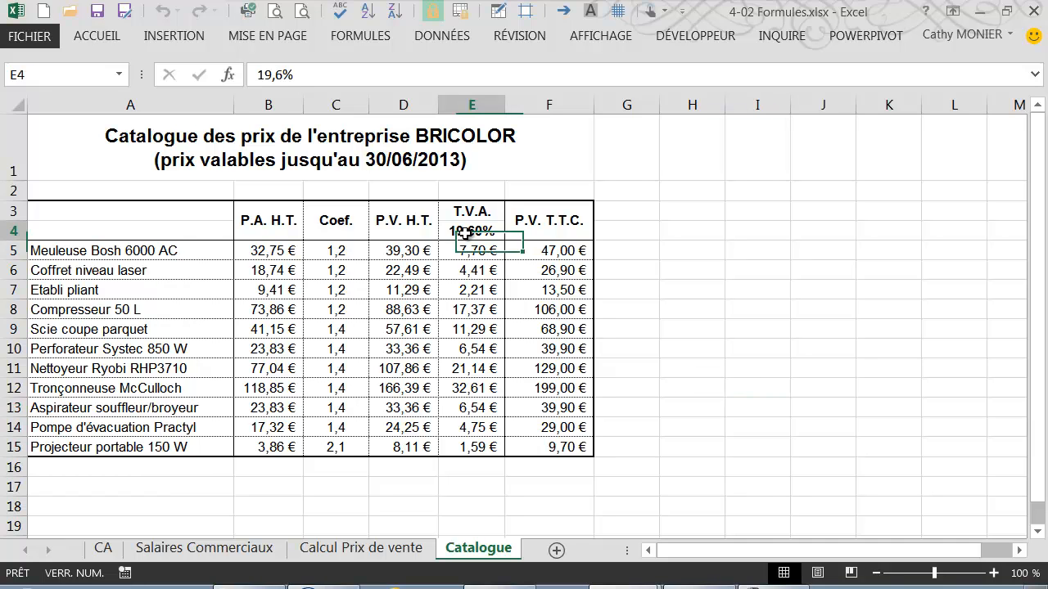
click(467, 251)
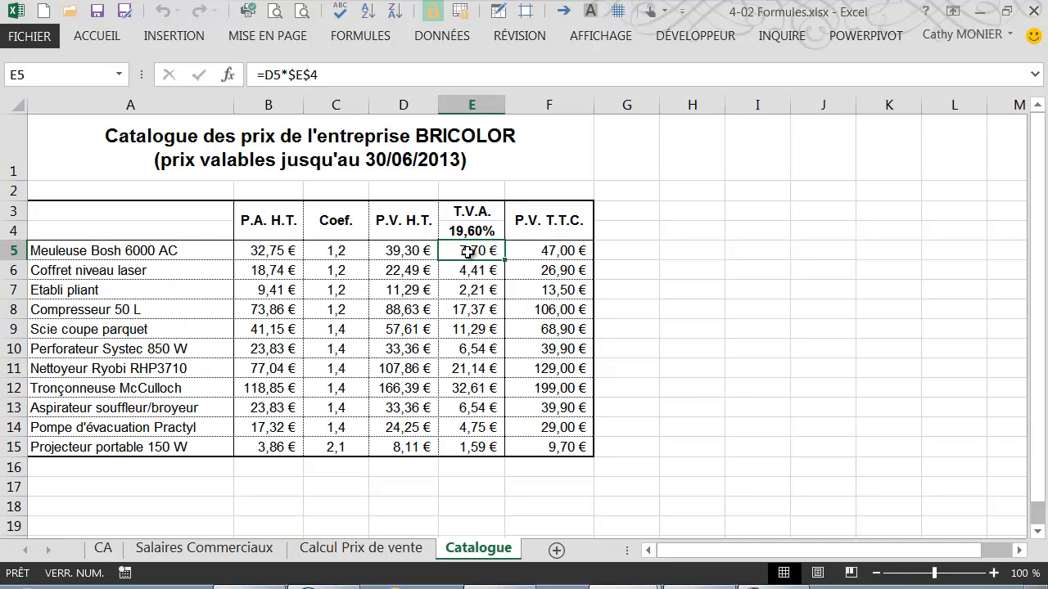
click(407, 168)
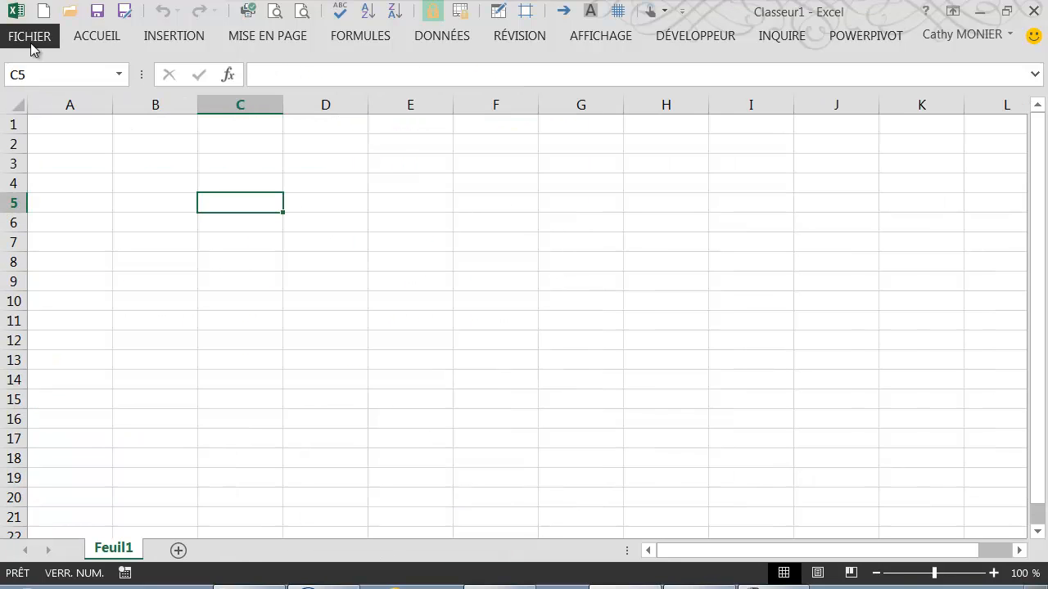
Open the recent workbook 4-02 Formules.xlsx from the Exercices folder and display its Catalogue sheet
click(31, 37)
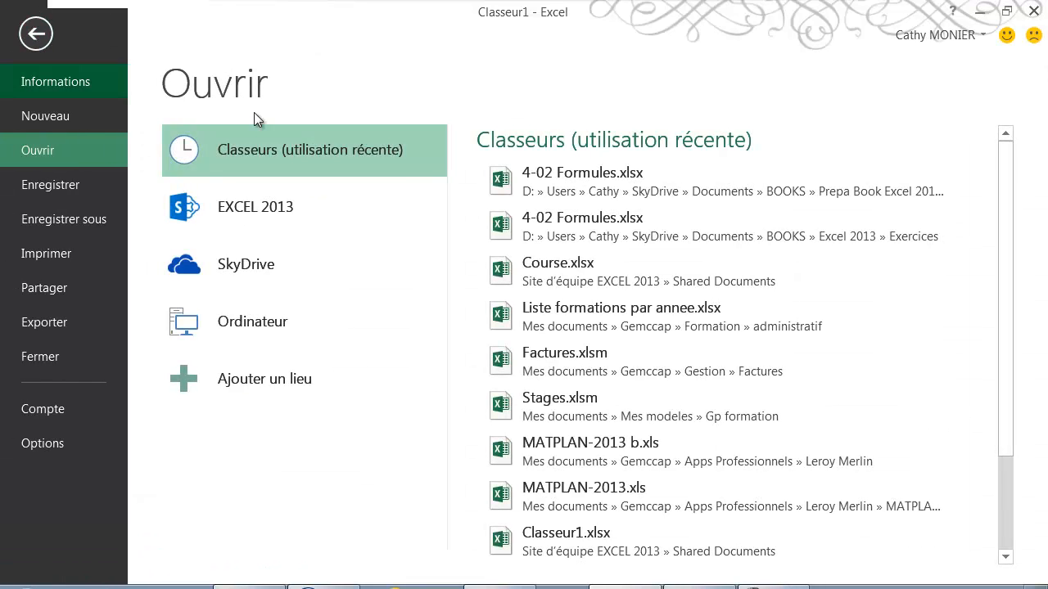
click(552, 230)
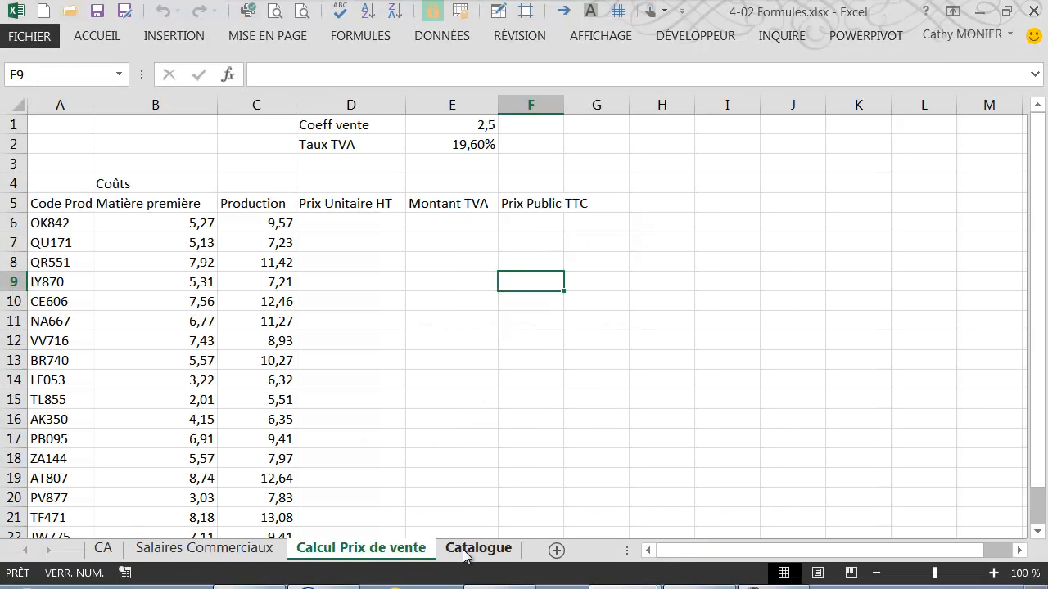
click(478, 549)
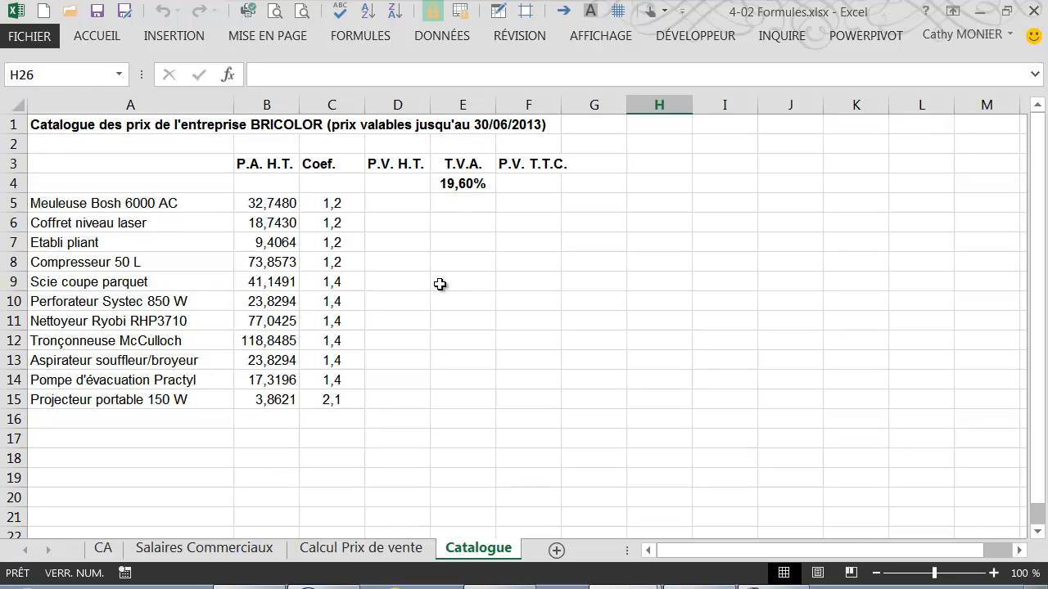
Calculate the P.V. H.T. in D5 with =B5*C5 and fill the formula down to D15
click(401, 206)
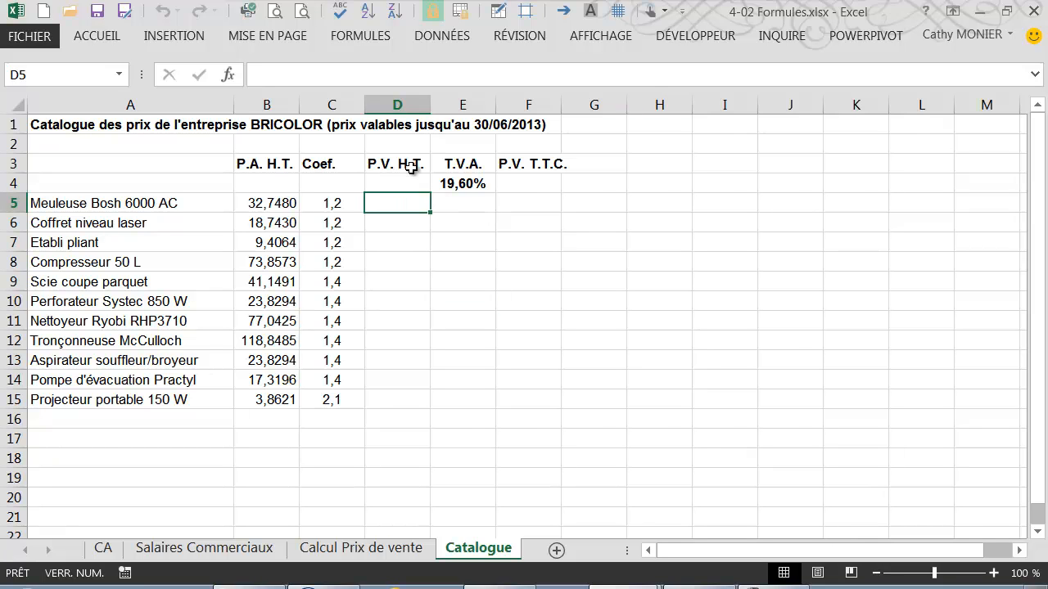
click(266, 202)
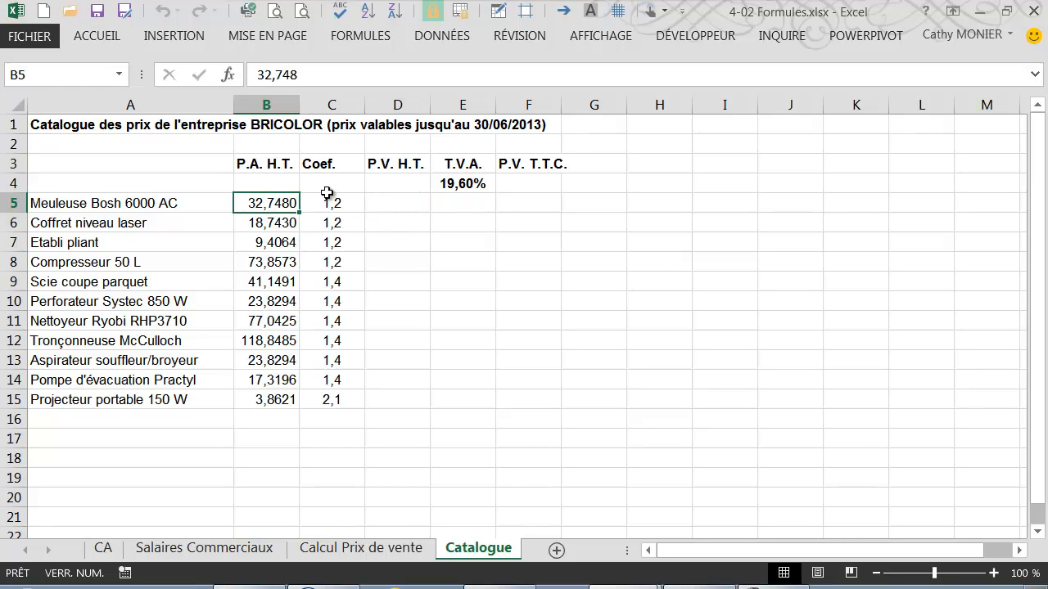
click(315, 210)
click(404, 203)
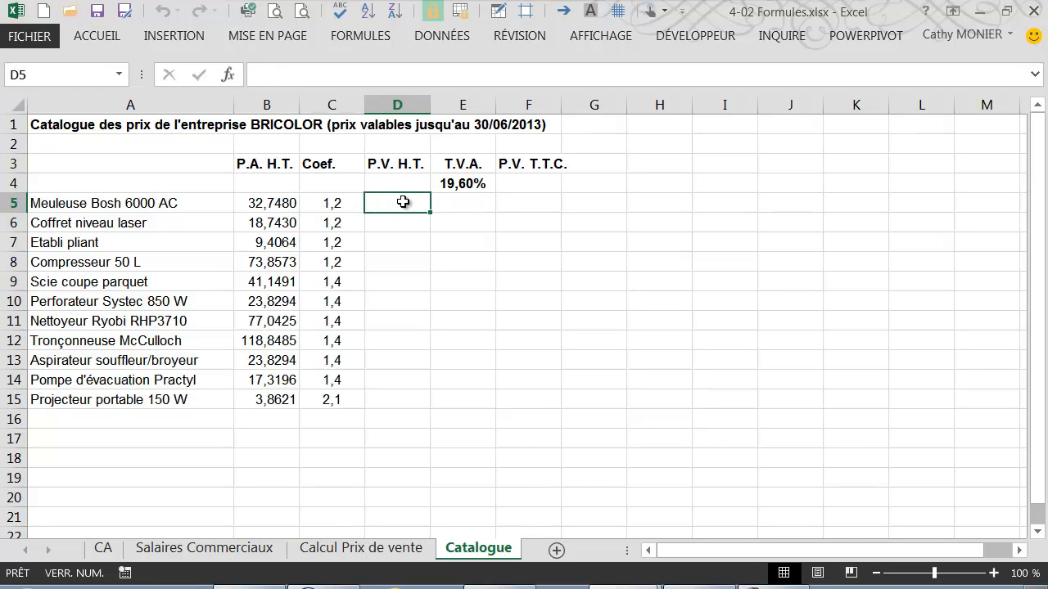
text(=)
click(266, 203)
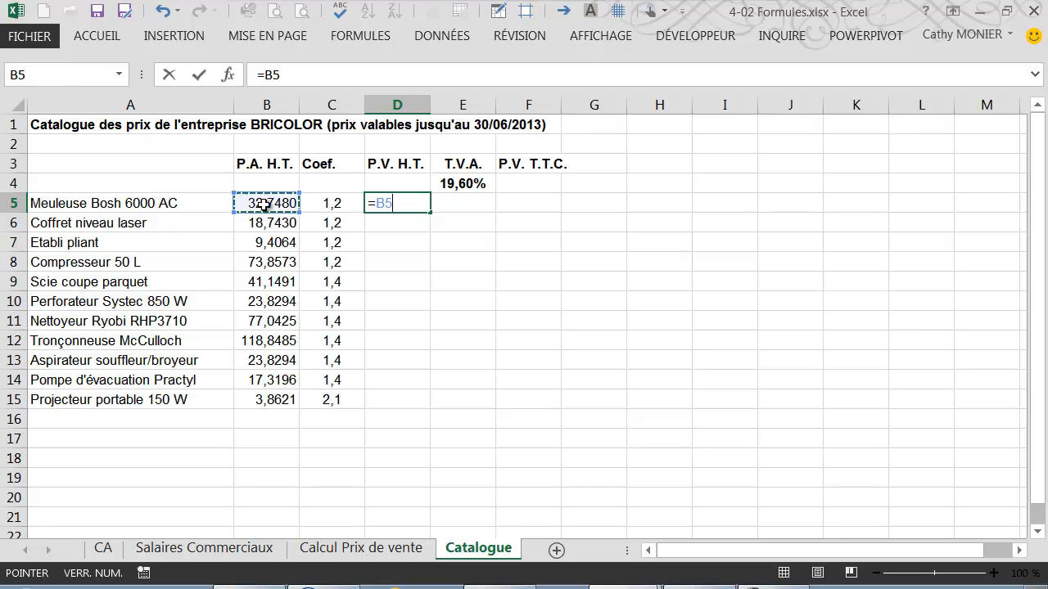
text(*)
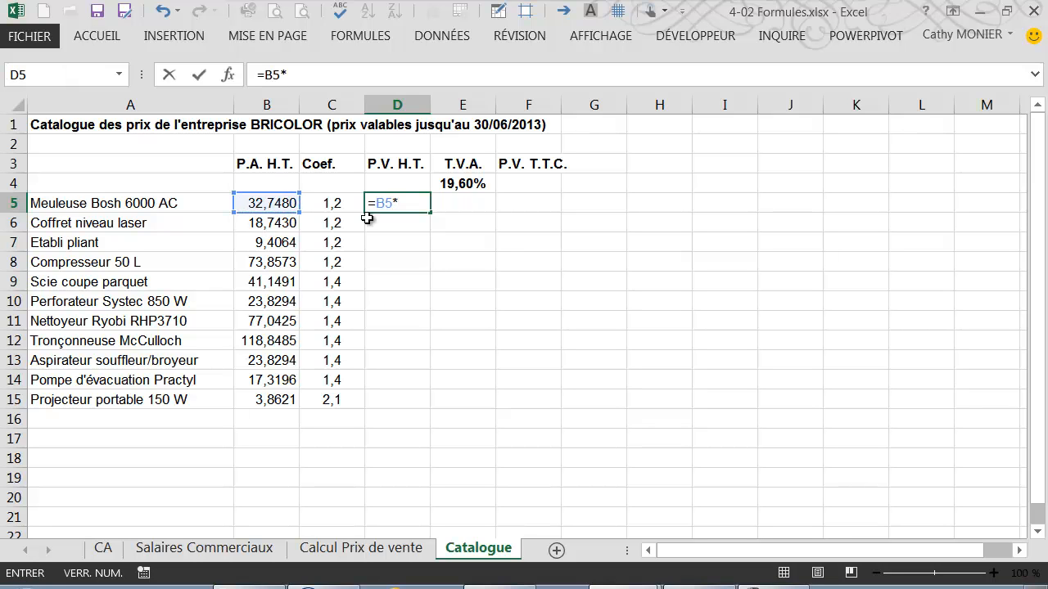
click(341, 200)
key(Return)
click(402, 205)
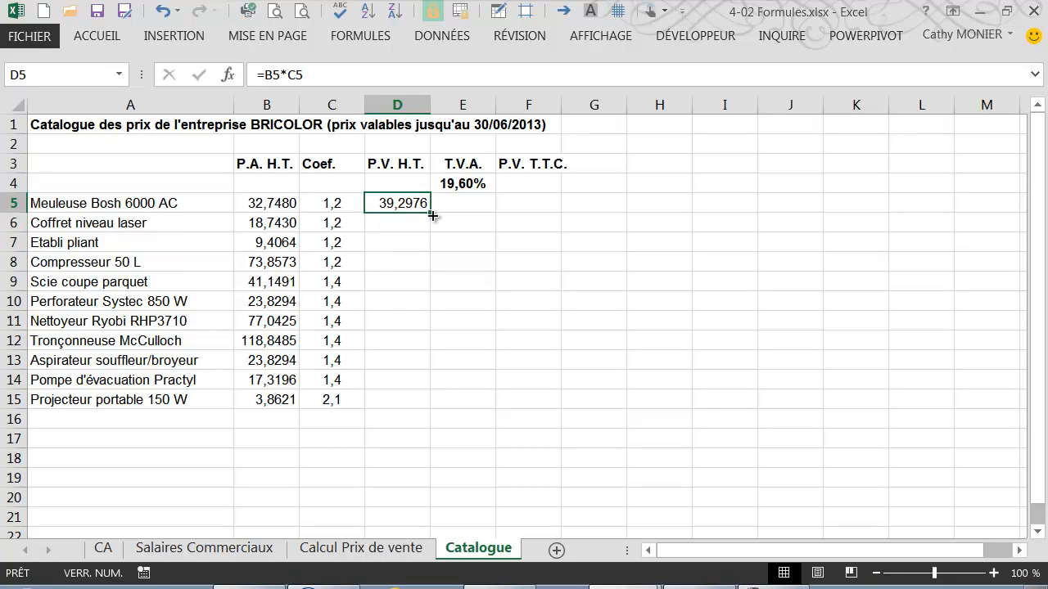
double_click(432, 216)
Calculate the T.V.A. in E5 with =D5*$E$4, using an absolute reference to the rate, and fill it down to E15
click(451, 206)
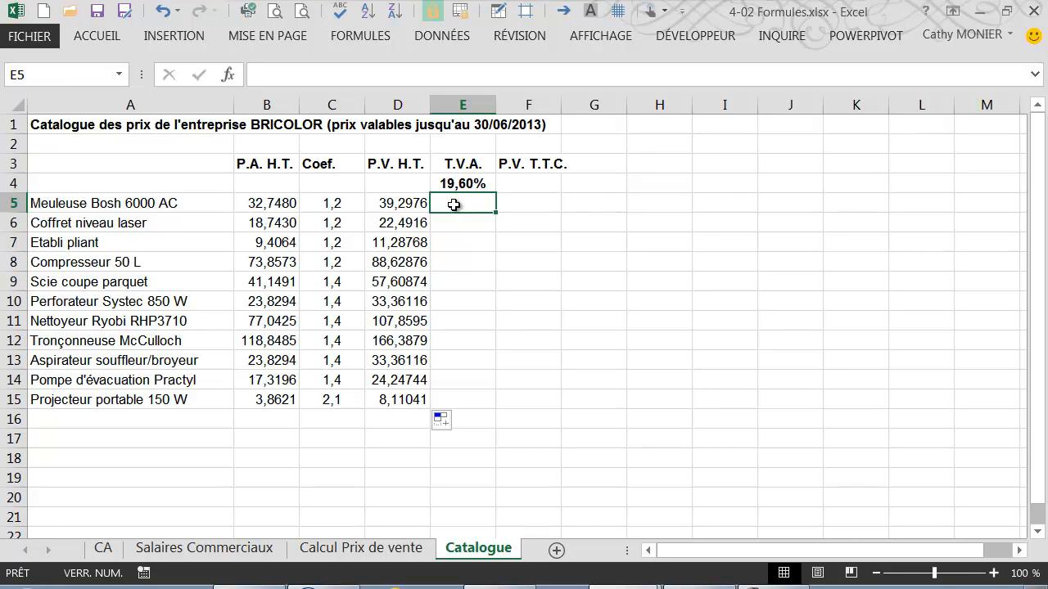
text(=)
click(380, 203)
text(*)
click(448, 183)
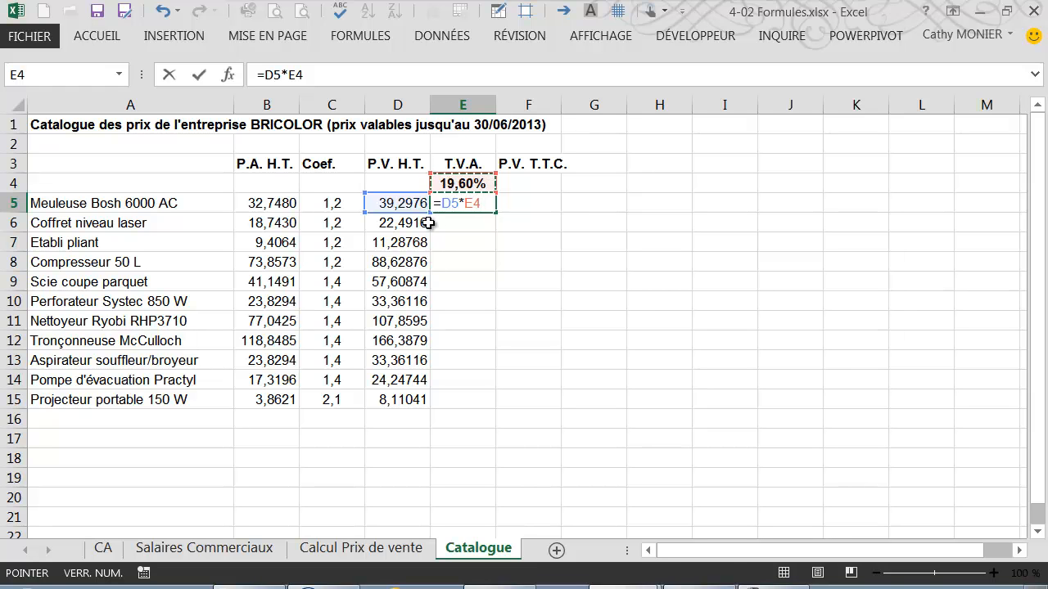
key(F4)
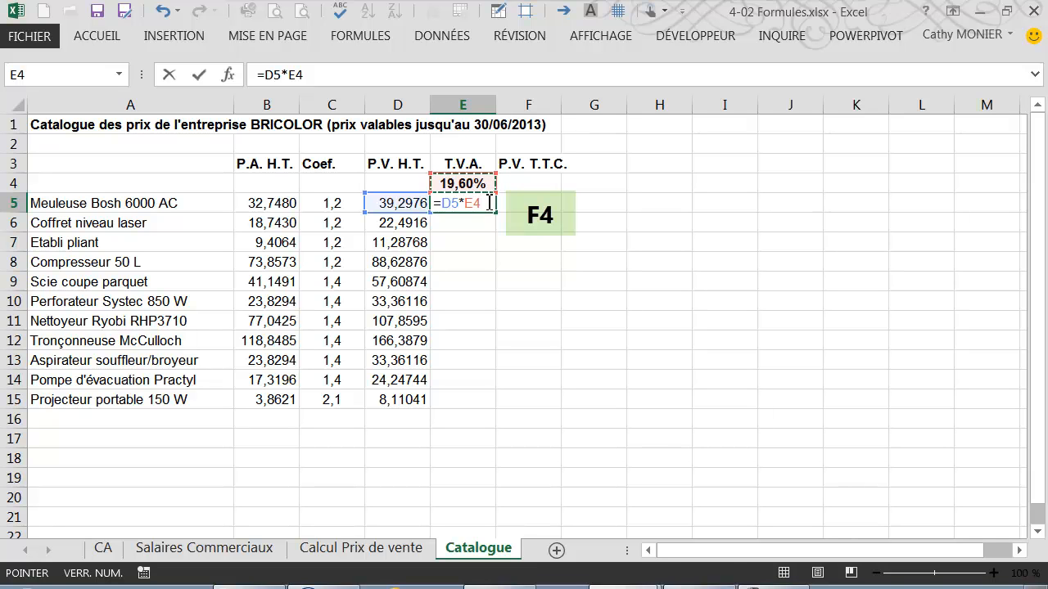
key(F4)
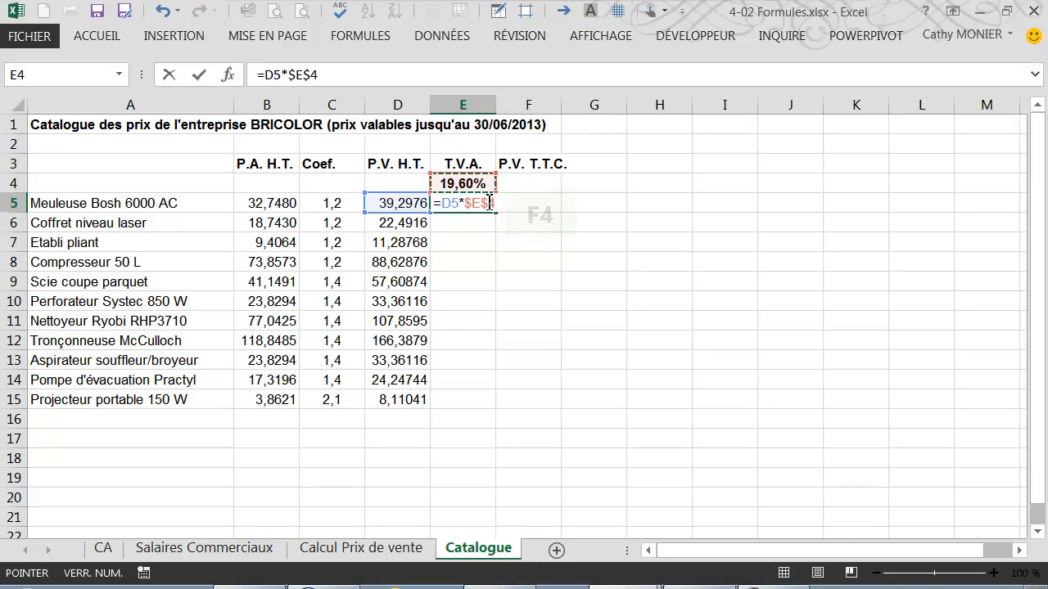
key(Return)
click(485, 204)
double_click(495, 213)
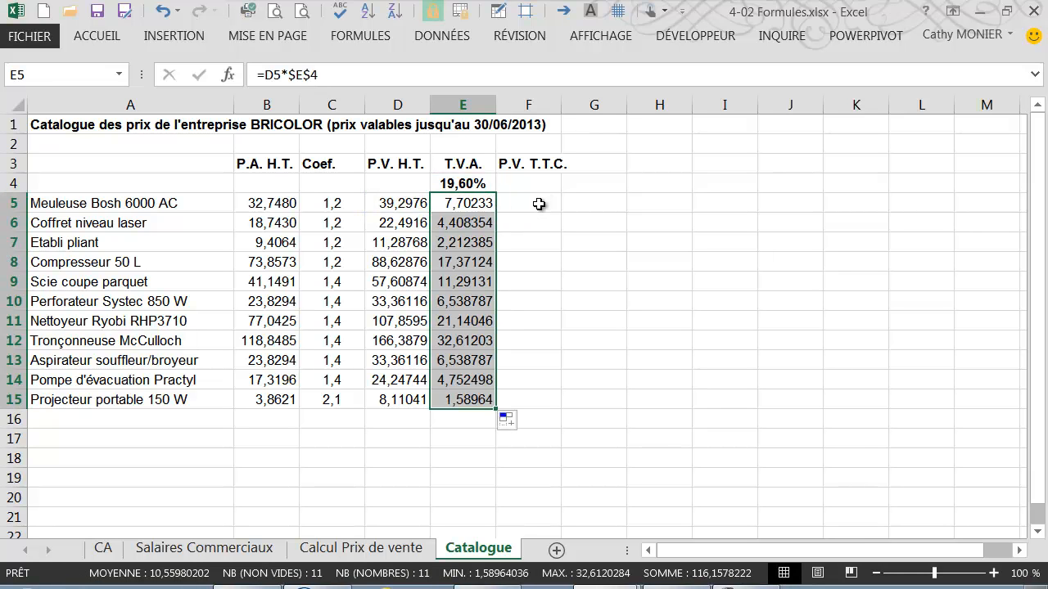
Calculate the P.V. T.T.C. in F5 with =D5+E5 and fill the formula down to F15
click(539, 204)
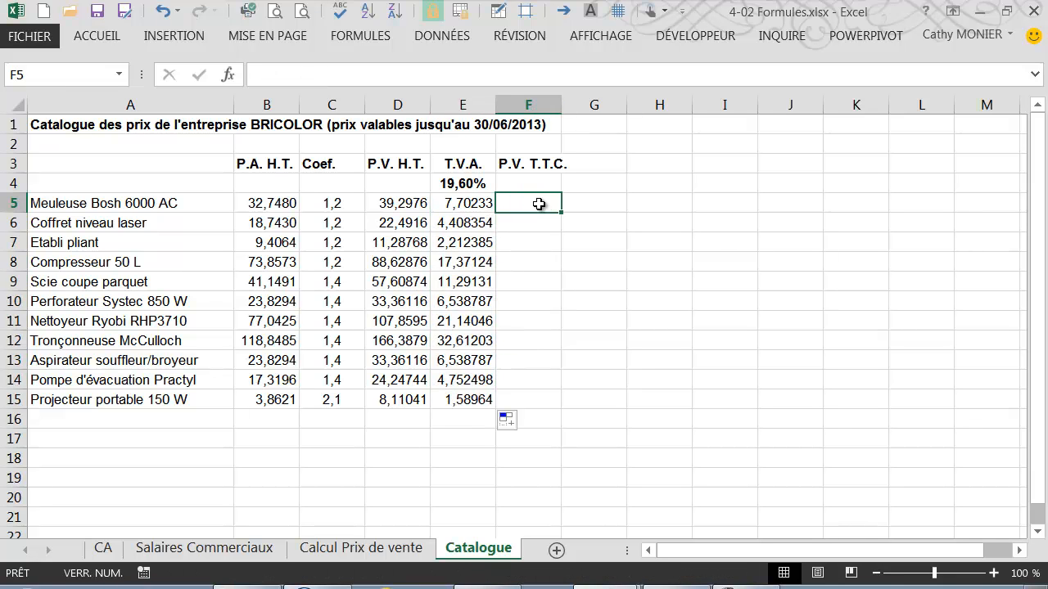
text(=)
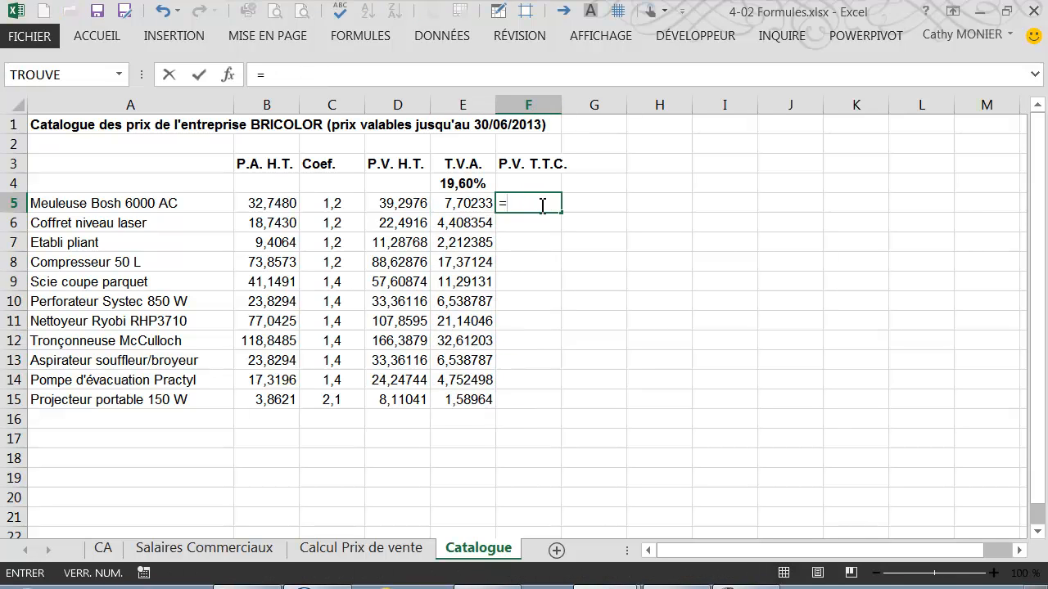
click(406, 204)
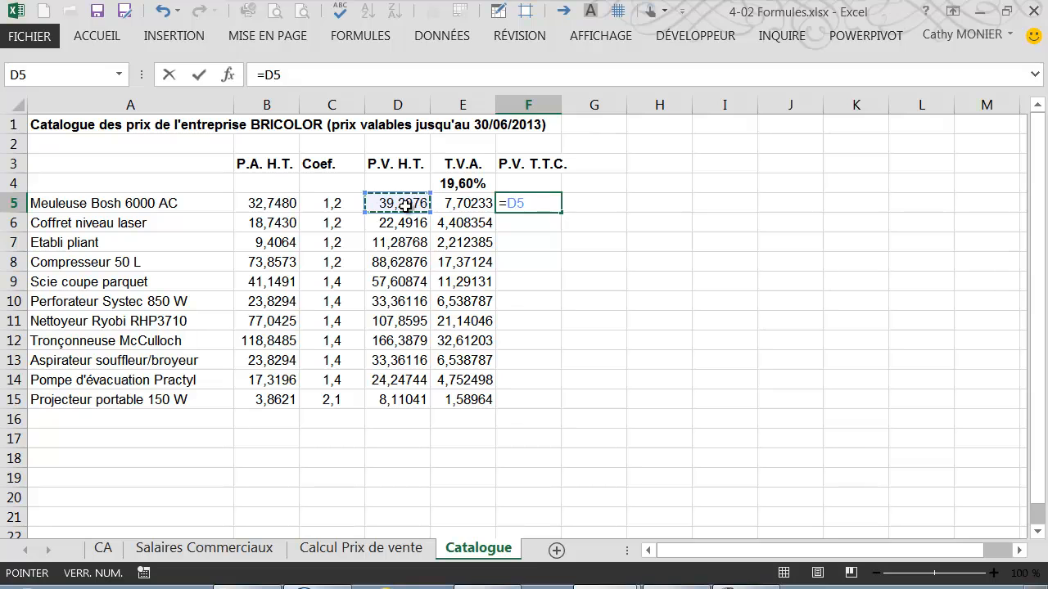
text(+)
click(452, 204)
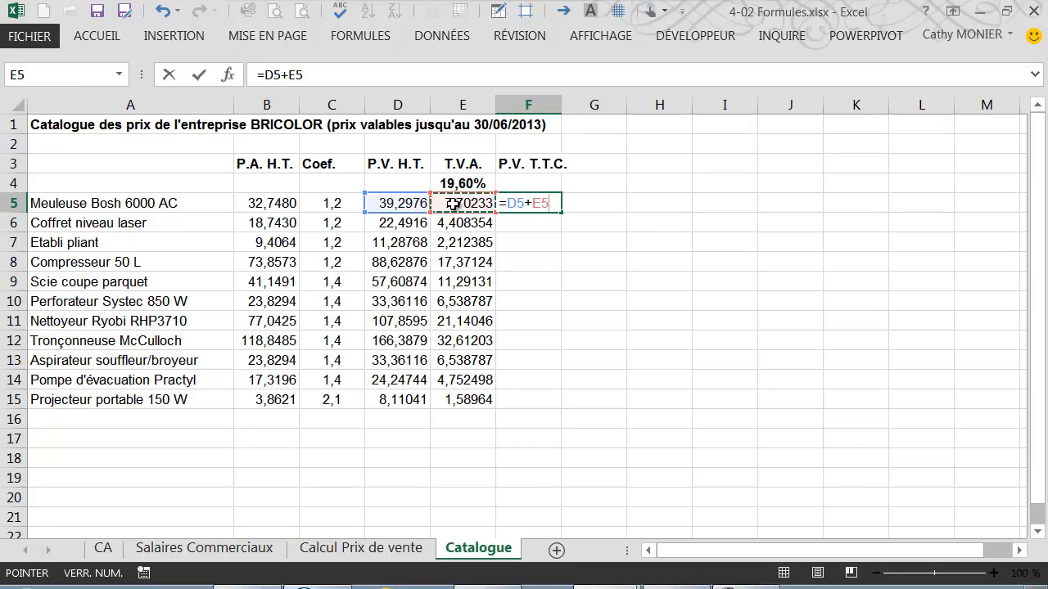
key(Return)
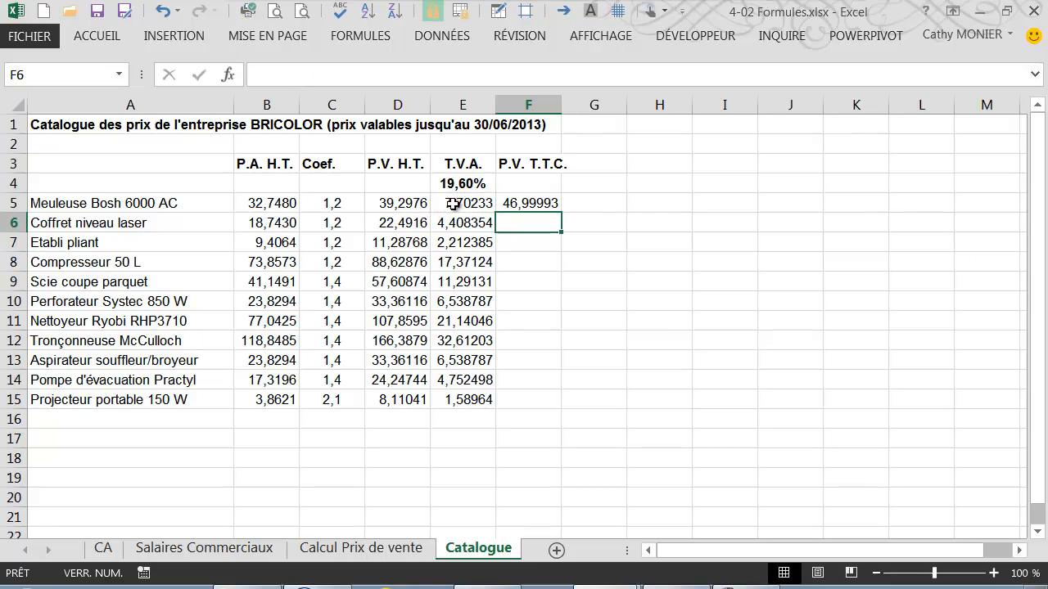
click(548, 203)
double_click(560, 211)
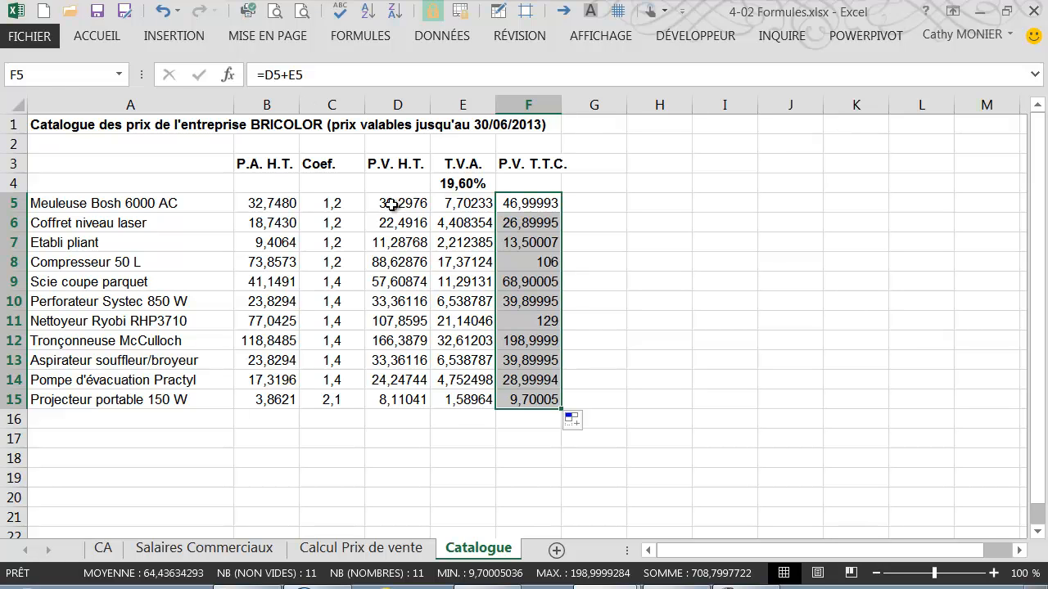
Apply the Monétaire number format to the price ranges D5:F15 and B5:B15 together
drag(388, 205, 510, 401)
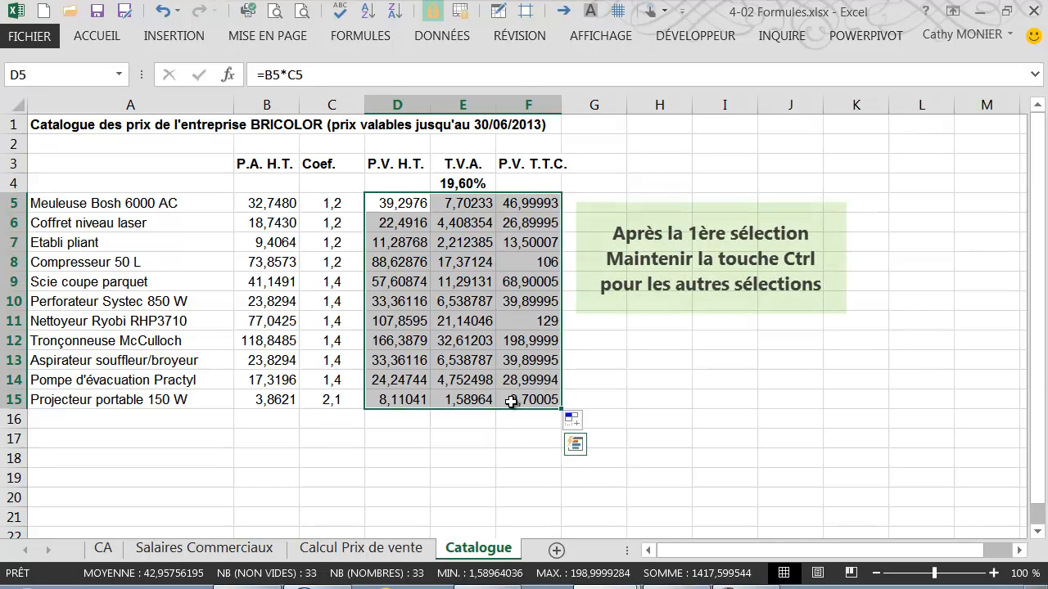
drag(274, 201, 261, 401)
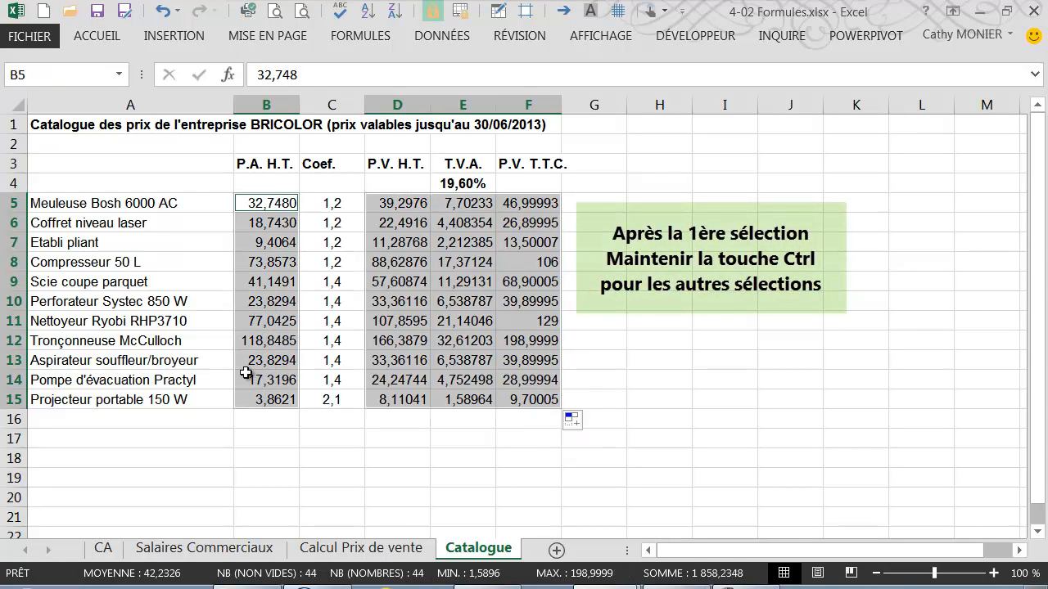
click(96, 36)
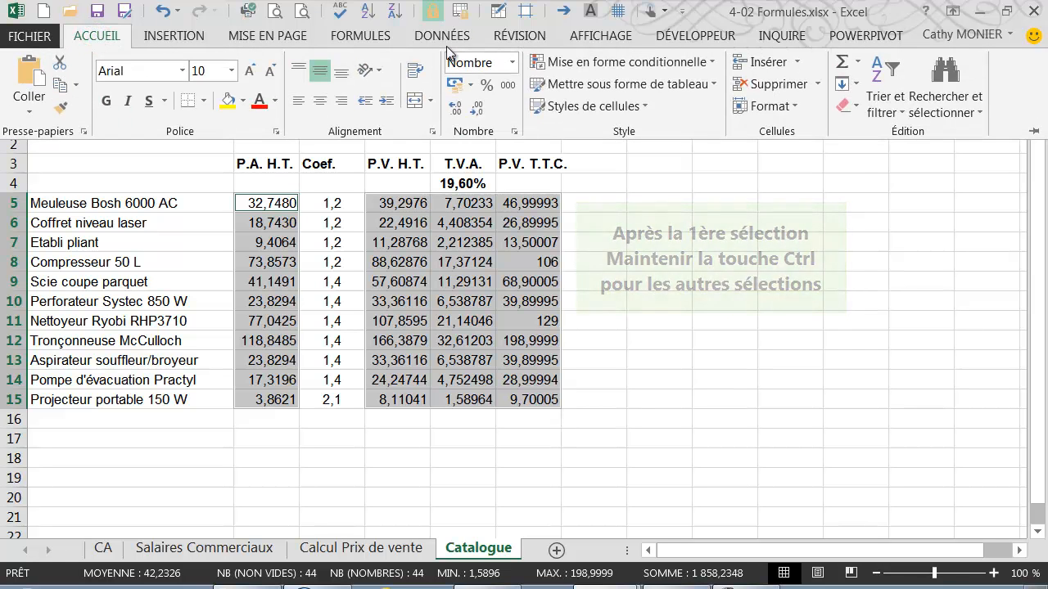
click(517, 65)
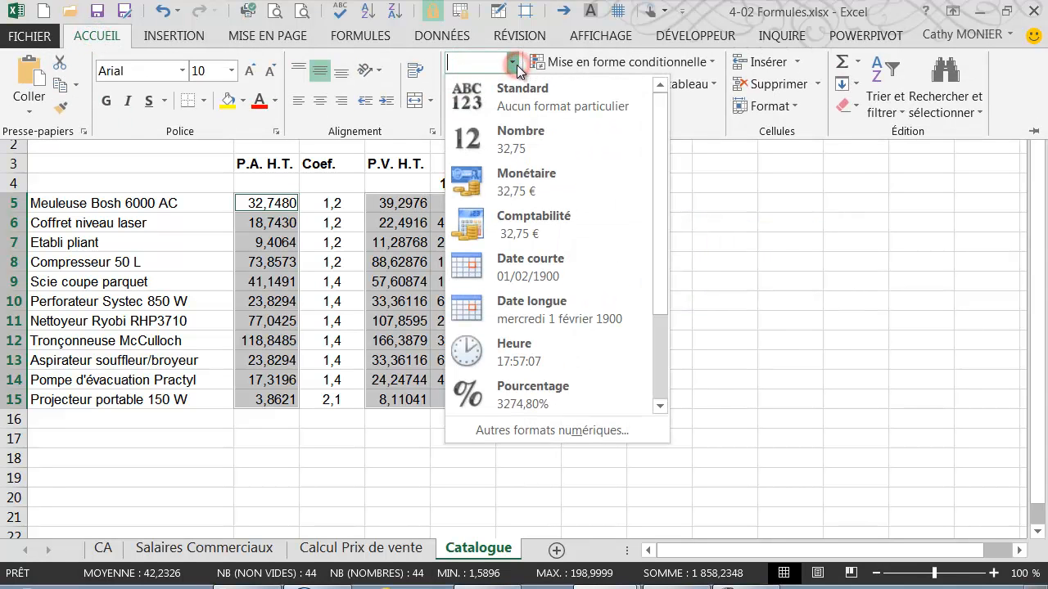
click(506, 189)
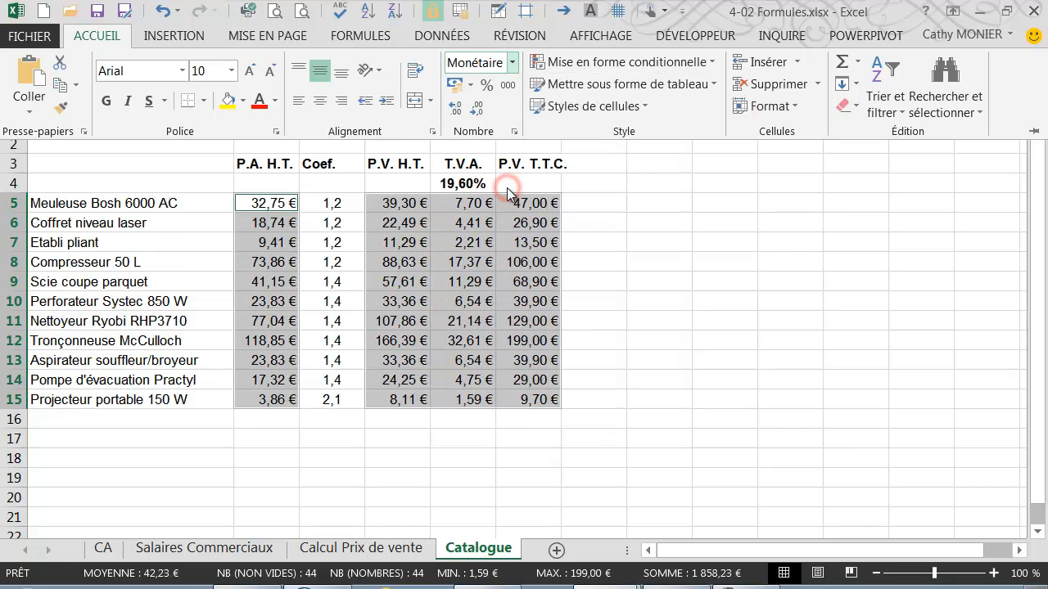
click(306, 255)
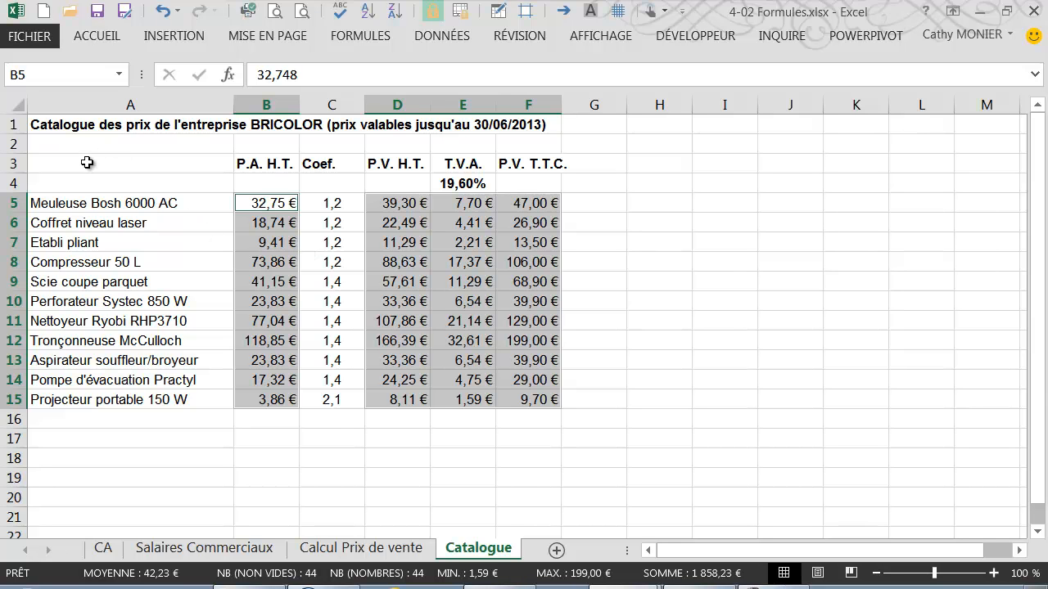
Apply fine dotted inside borders and a medium solid outline to the catalogue table A3:F15
drag(81, 163, 516, 400)
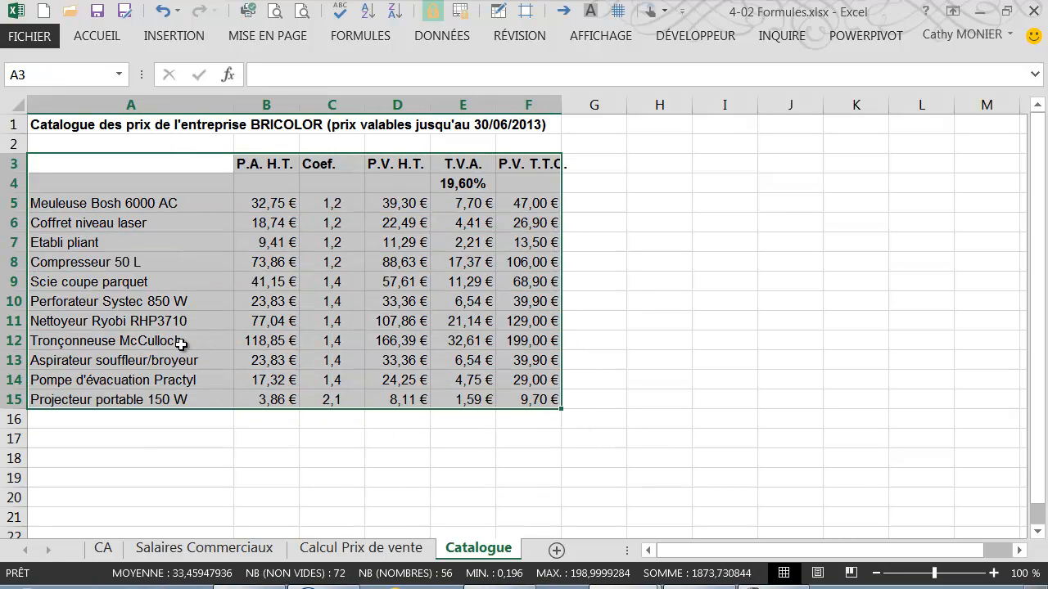
right_click(379, 264)
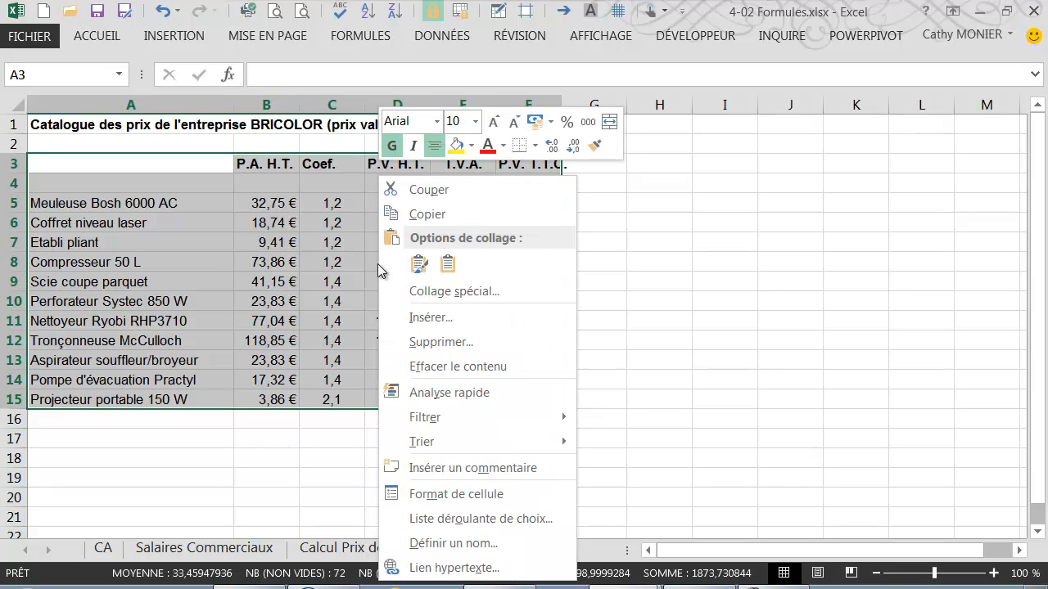
click(451, 495)
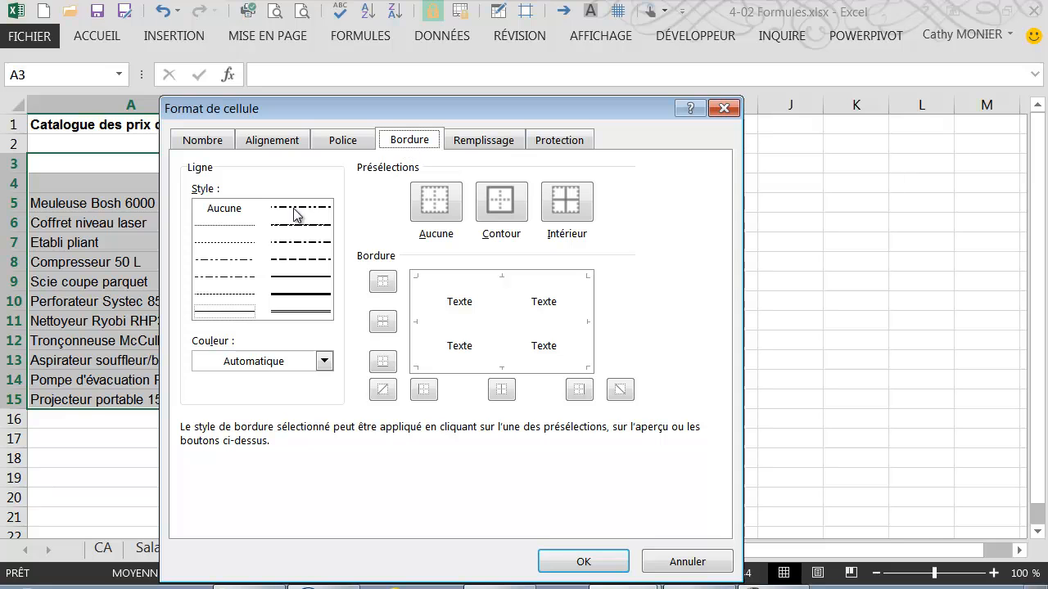
click(223, 225)
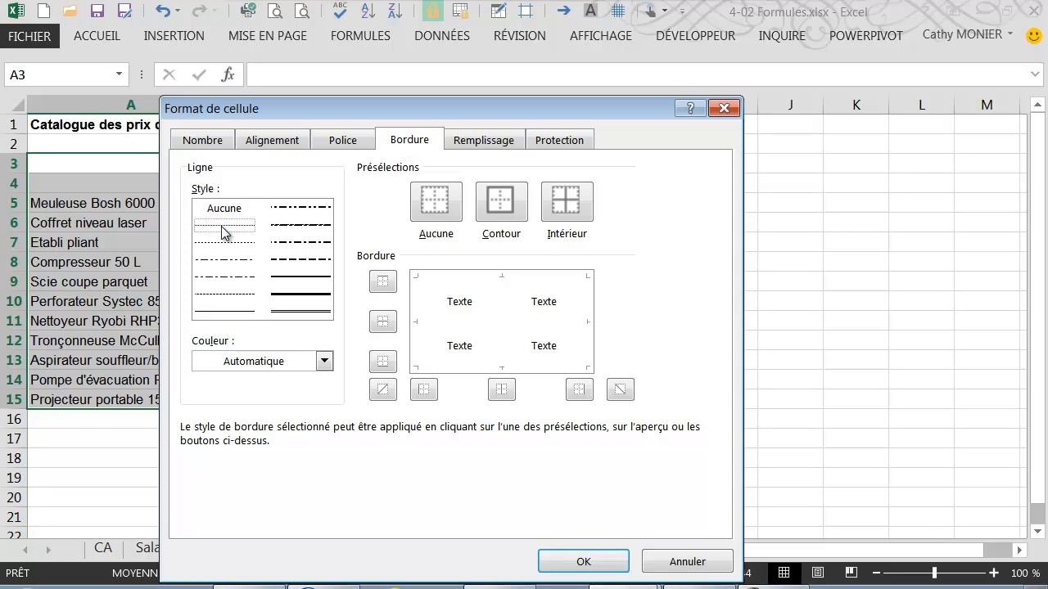
click(577, 219)
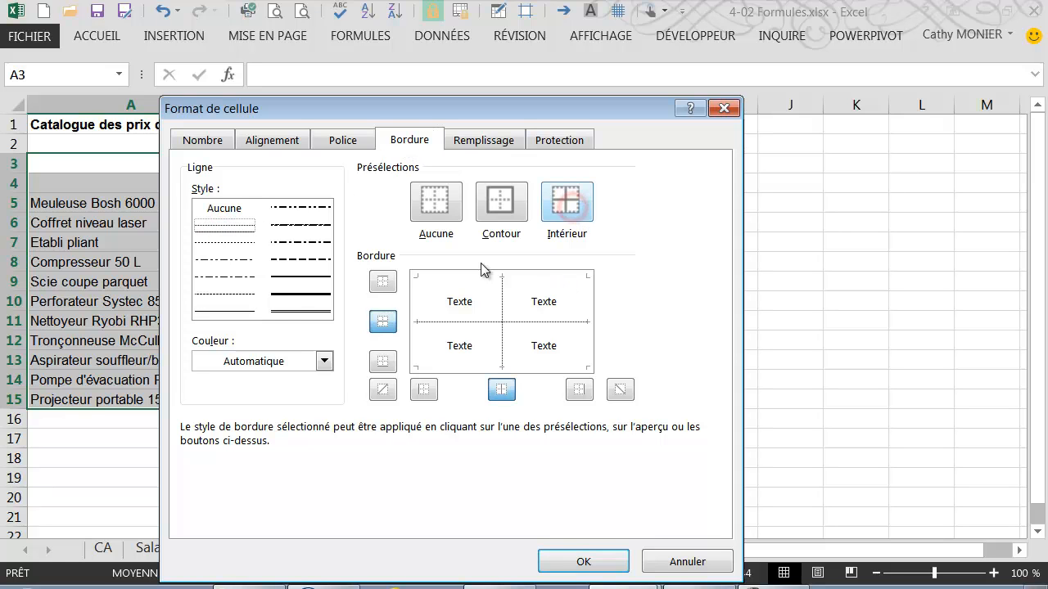
click(295, 277)
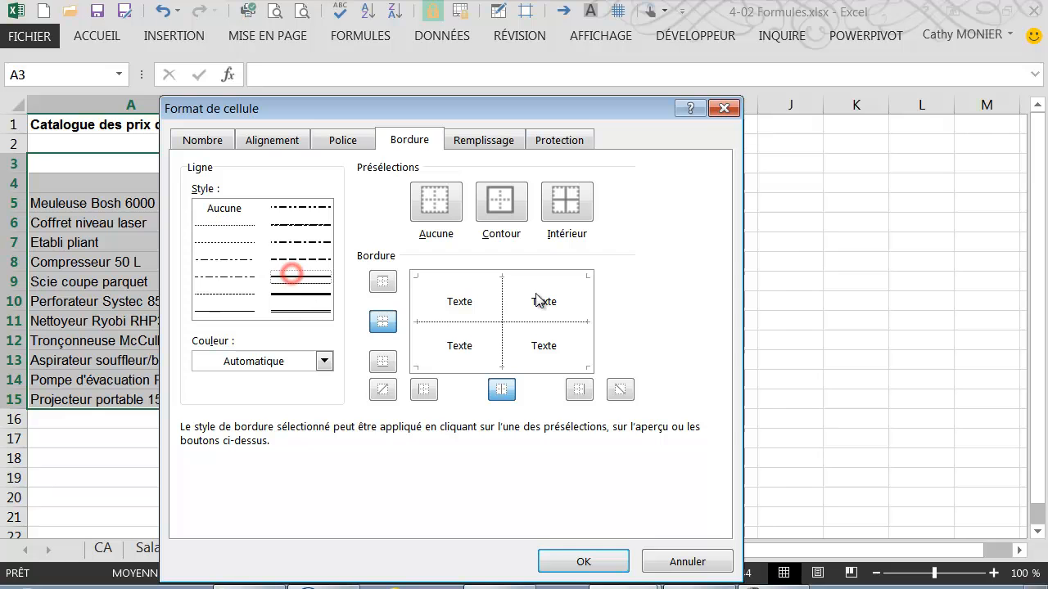
click(502, 205)
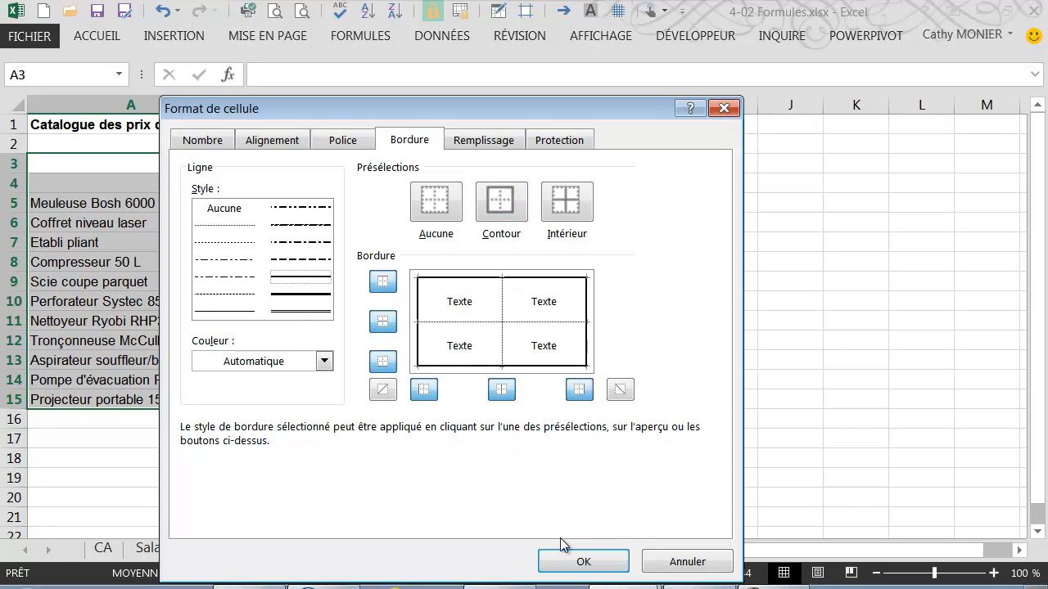
click(567, 562)
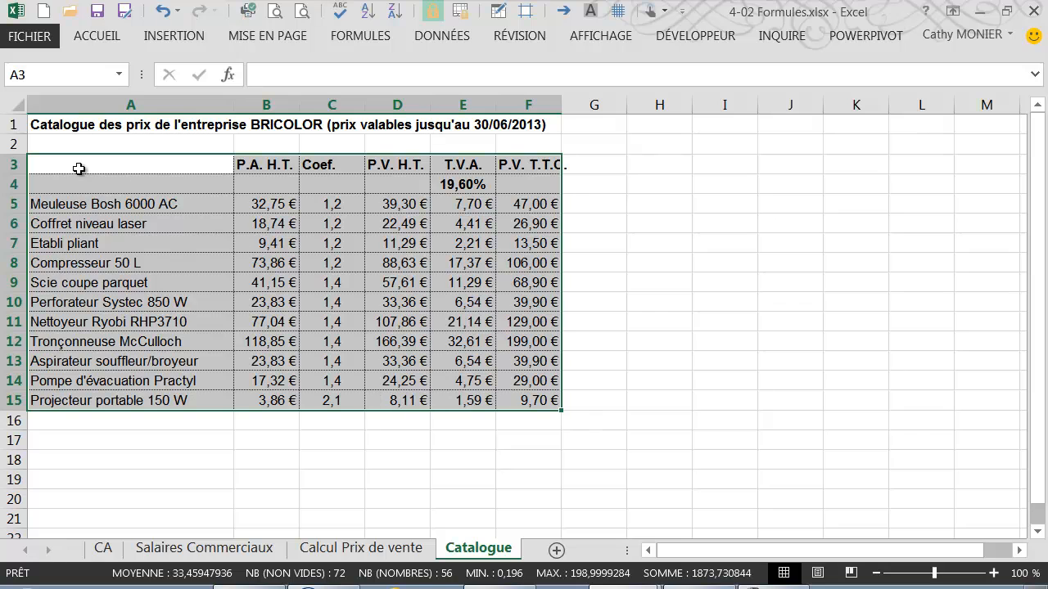
Add a bottom border (Bordure inférieure) under the header cells A4:F4
click(43, 184)
drag(42, 184, 531, 186)
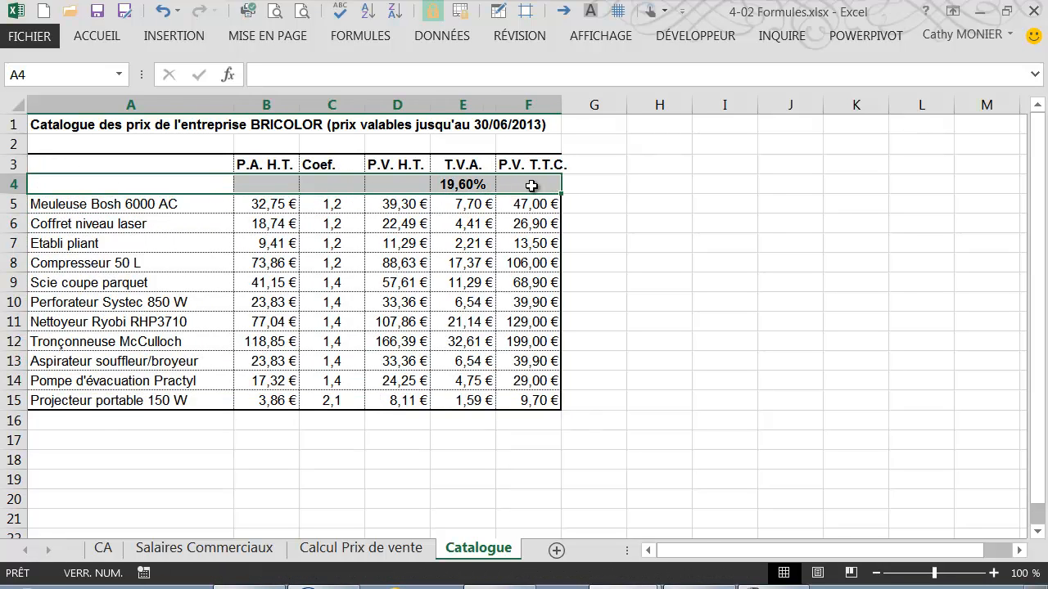
click(106, 38)
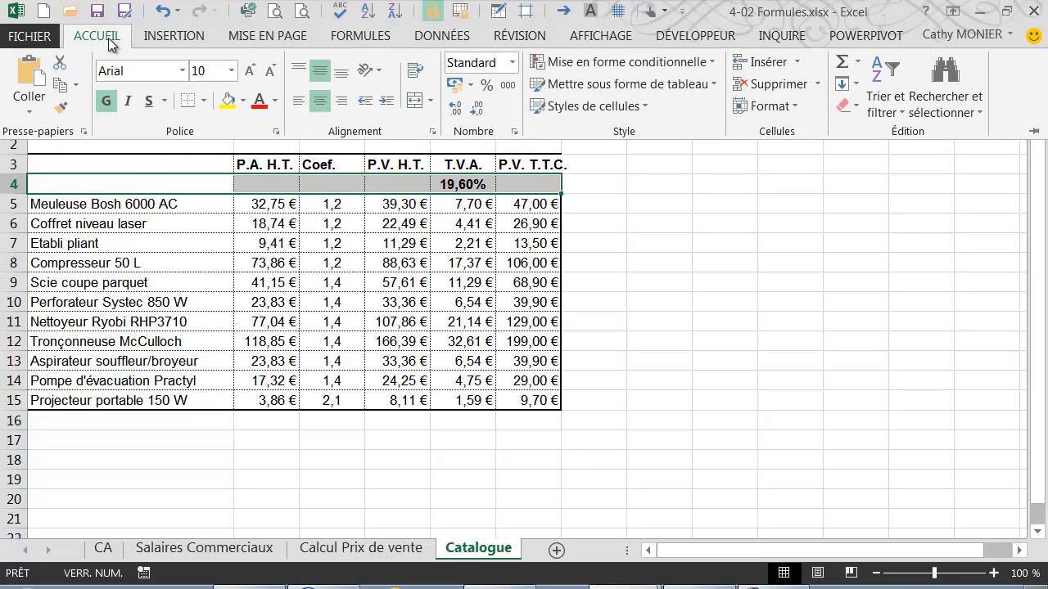
click(203, 101)
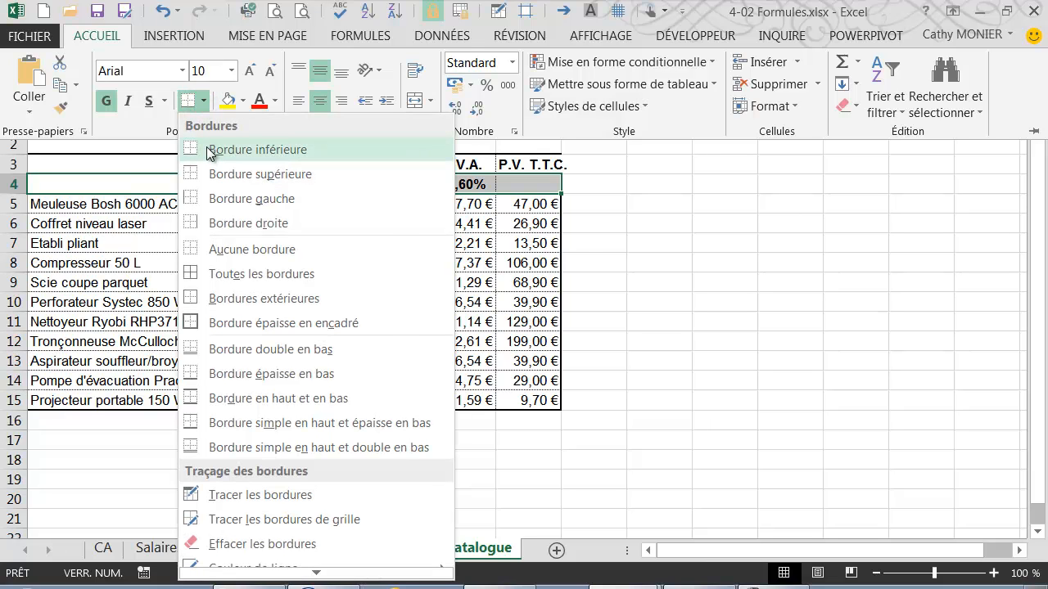
click(210, 152)
Add a right border (Bordure droite) along the product name column, A3:A15
drag(180, 164, 164, 407)
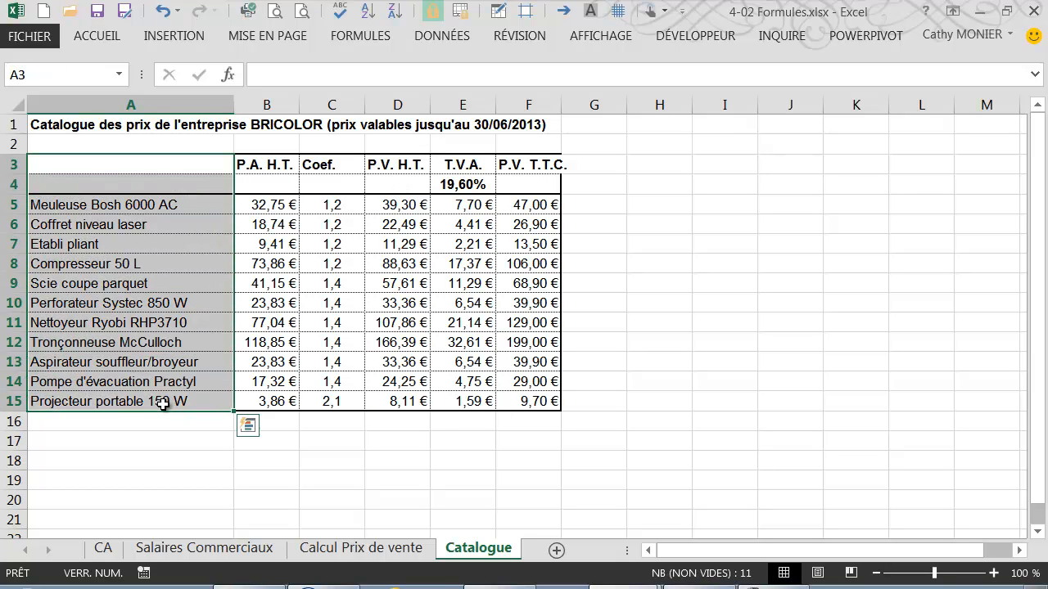
click(98, 36)
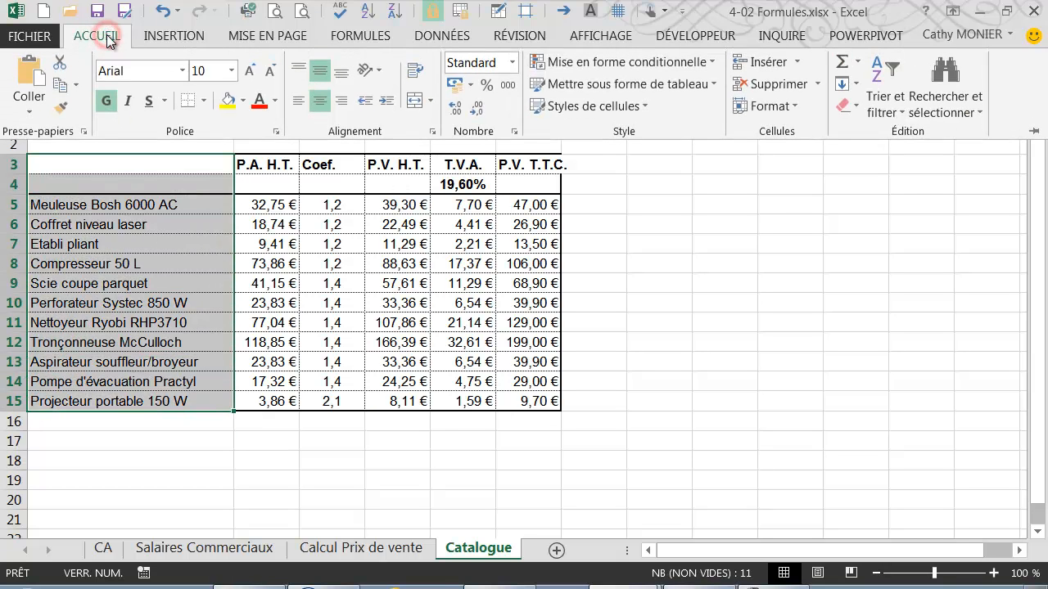
click(206, 101)
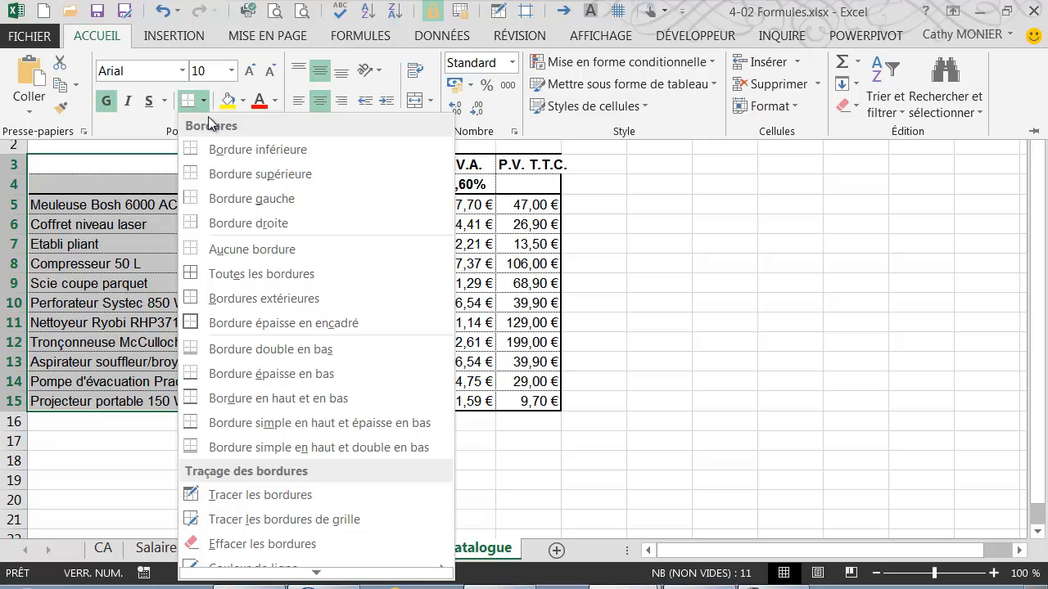
click(216, 226)
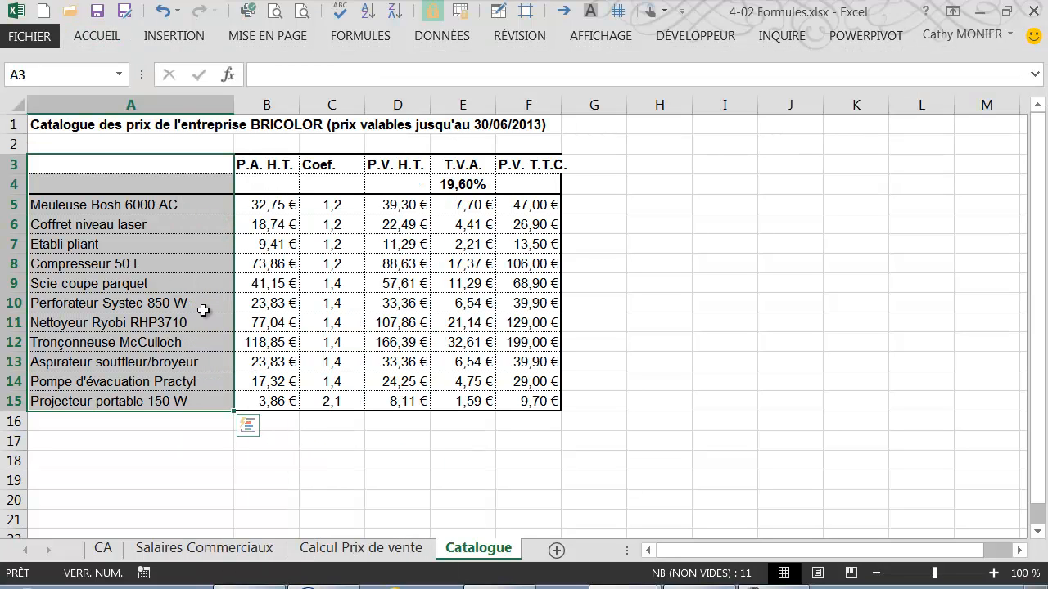
click(302, 441)
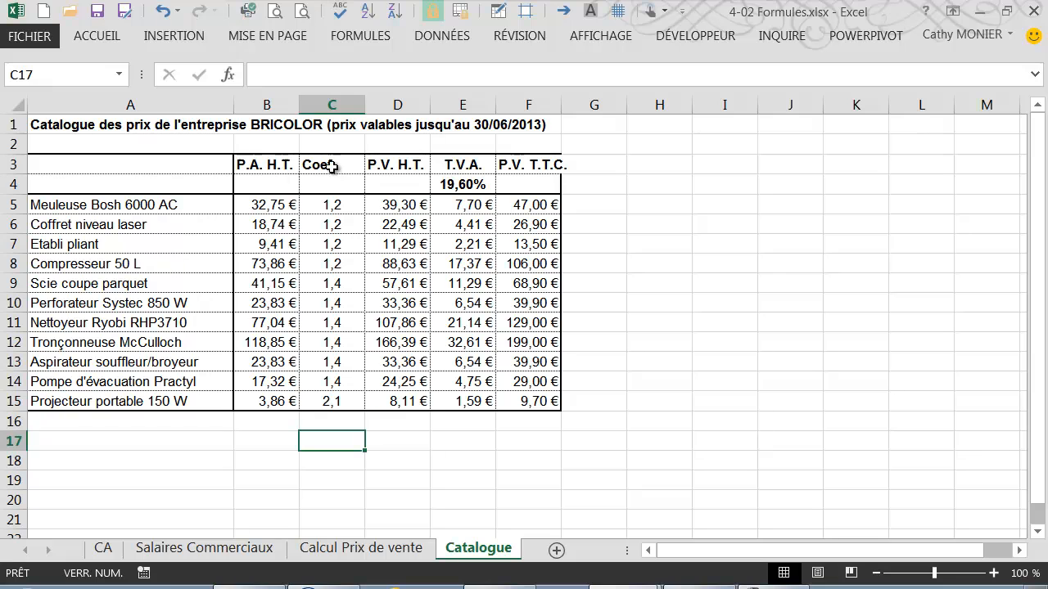
Merge and center the P.A. H.T. header across cells B3:B4
drag(253, 165, 256, 182)
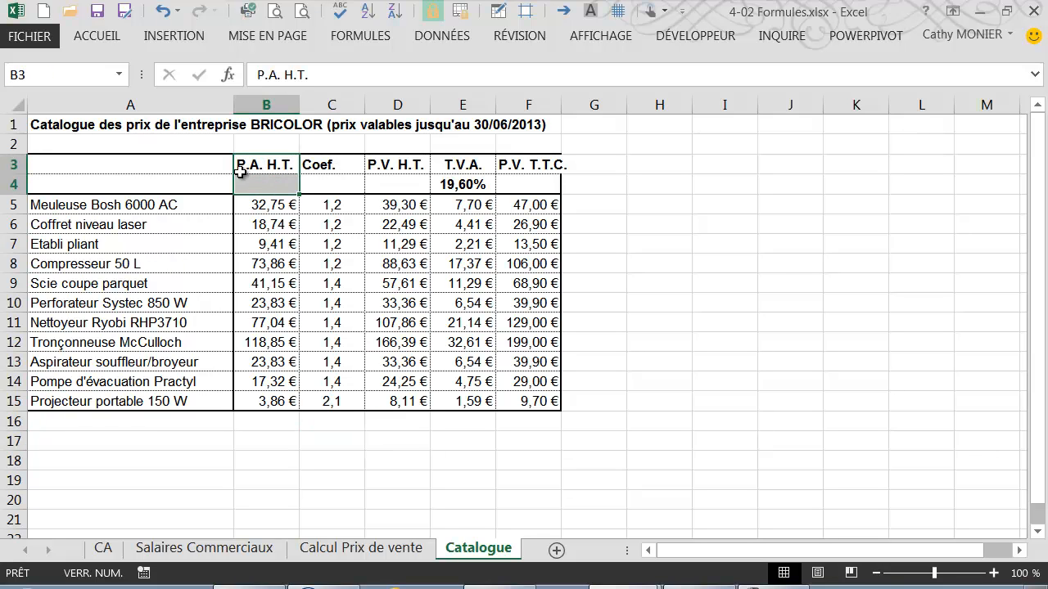
click(104, 38)
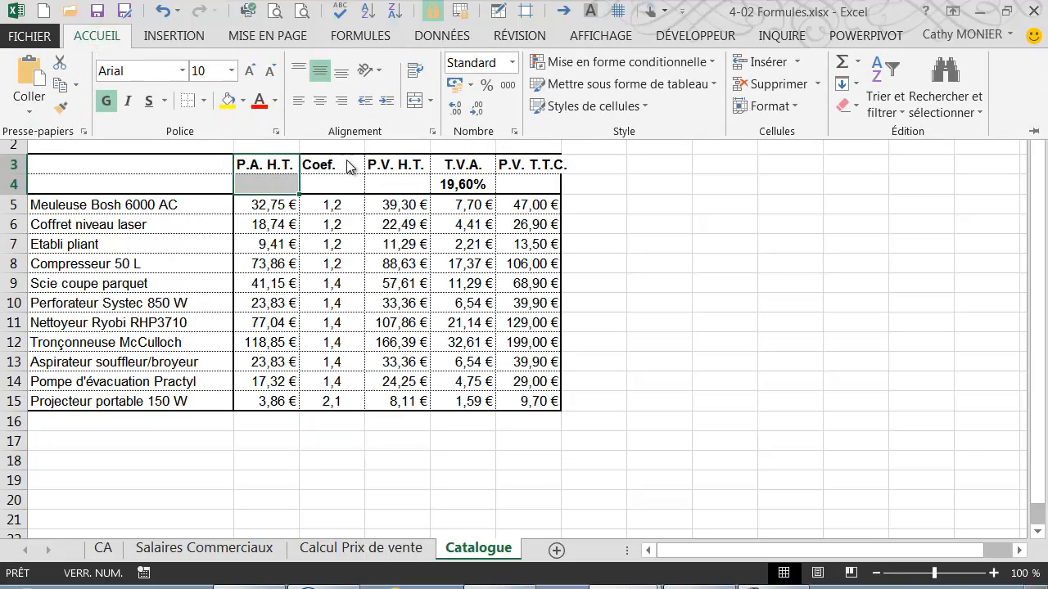
click(415, 100)
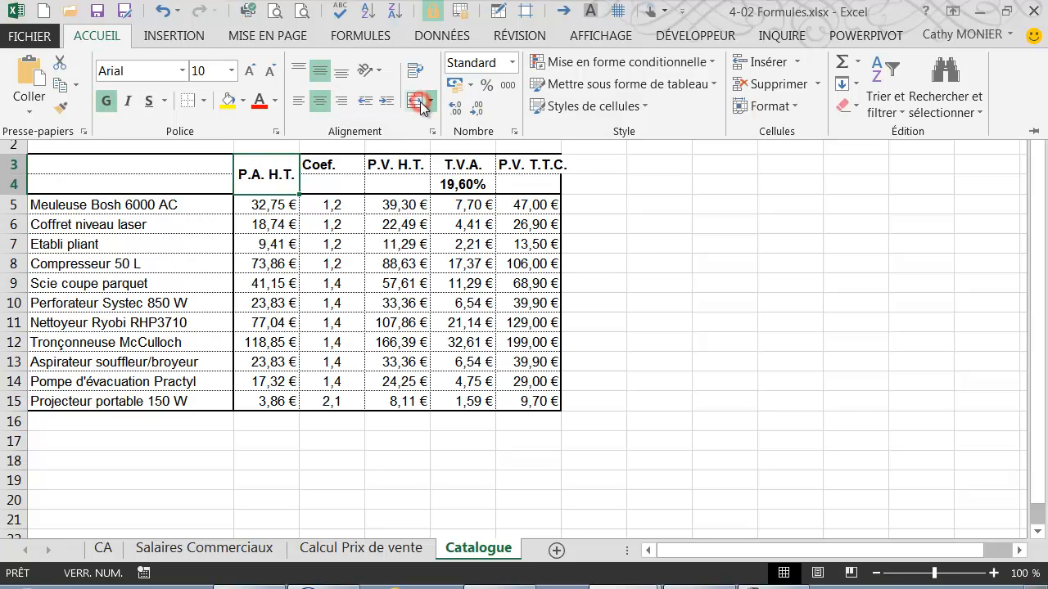
Repeat the merge and center on C3:C4, D3:D4, F3:F4 and the empty header cells A3:A4
click(320, 163)
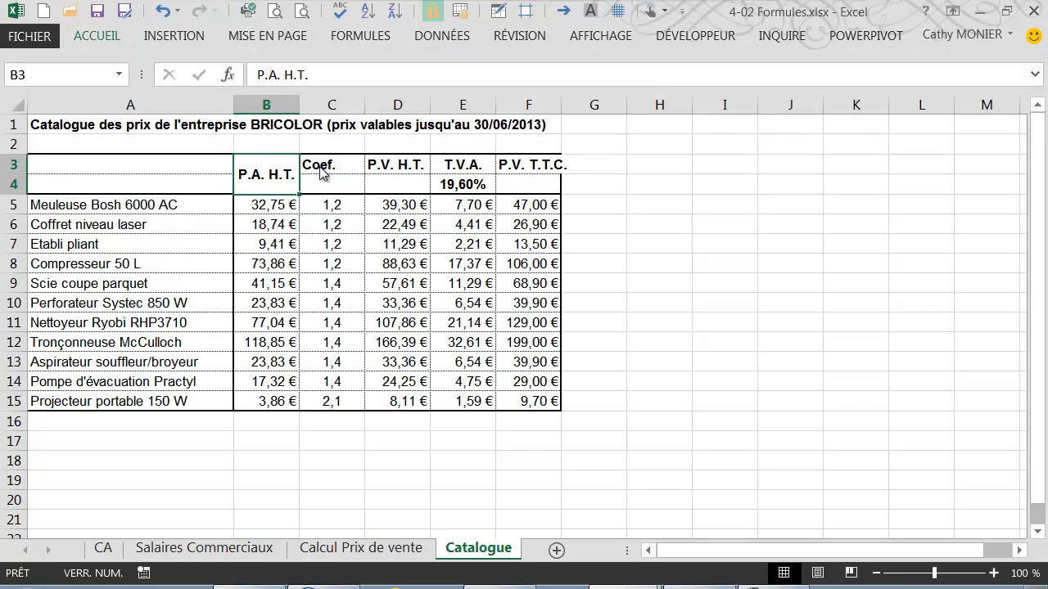
click(320, 162)
drag(319, 161, 321, 180)
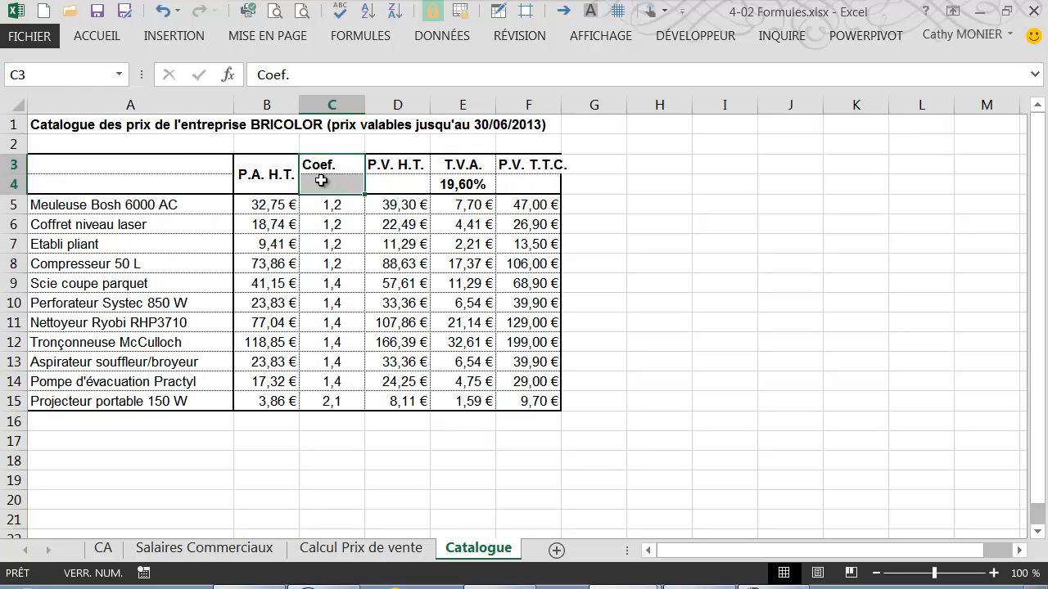
key(F4)
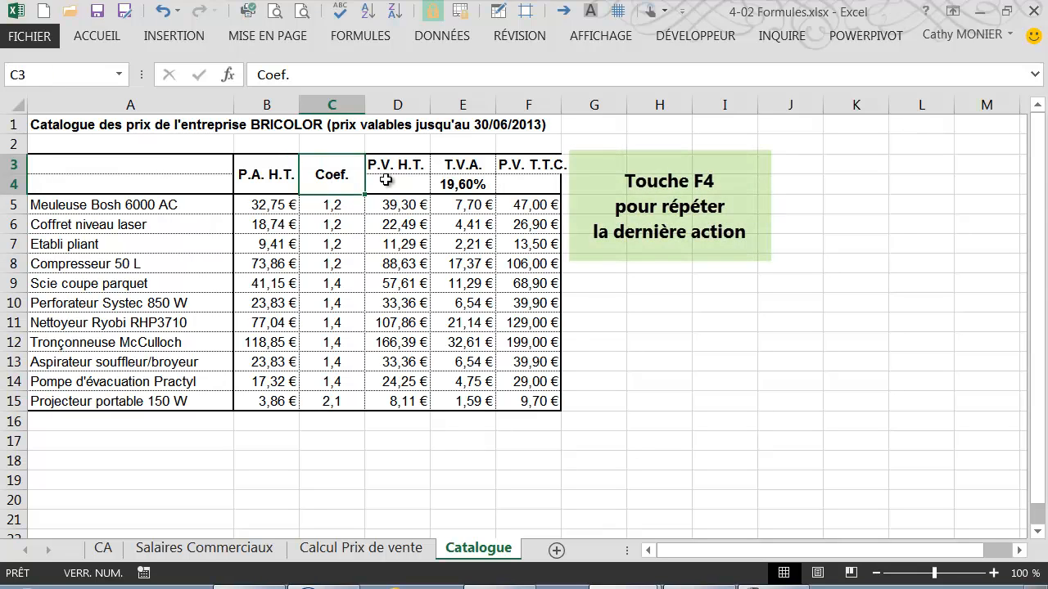
drag(388, 167, 388, 181)
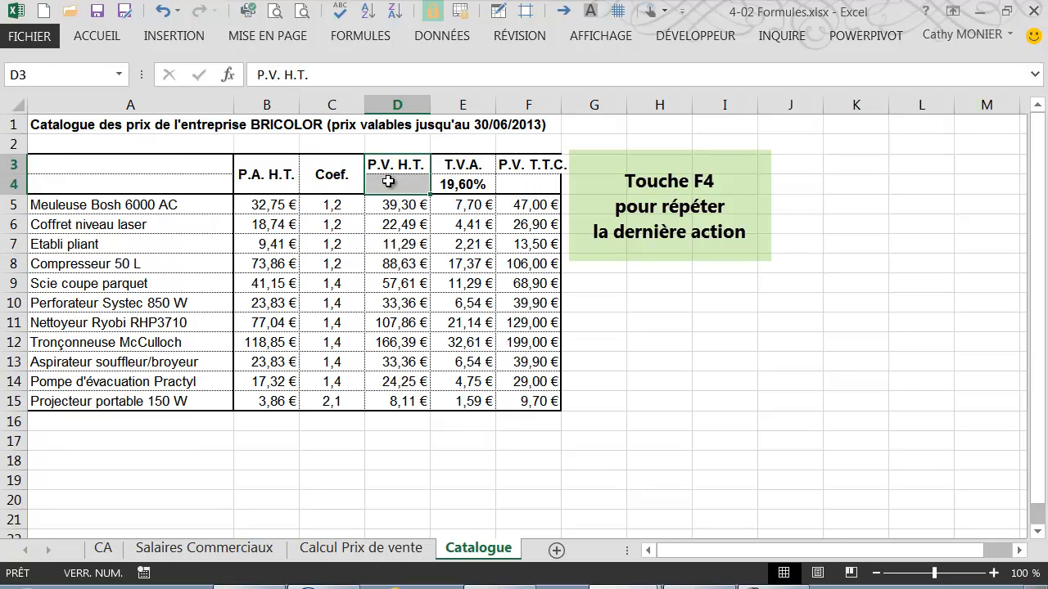
key(F4)
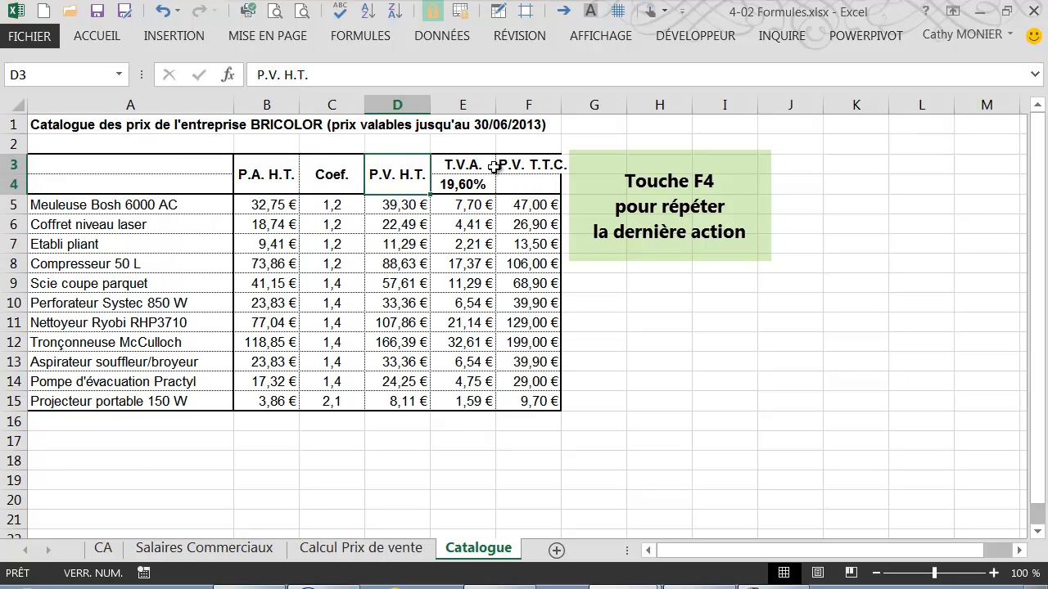
drag(510, 167, 515, 183)
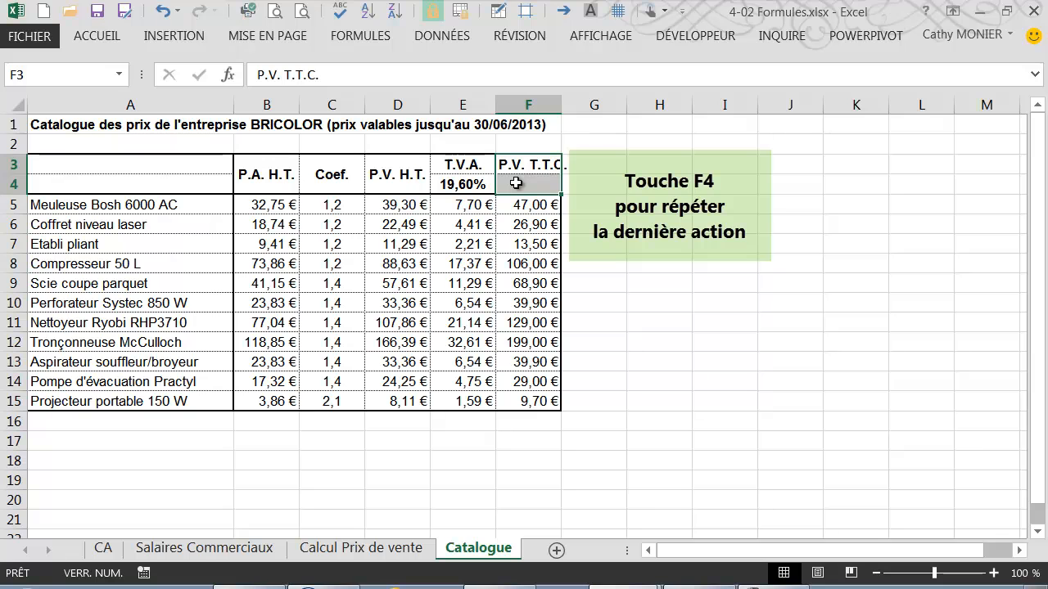
key(F4)
click(161, 171)
drag(161, 170, 163, 179)
key(F4)
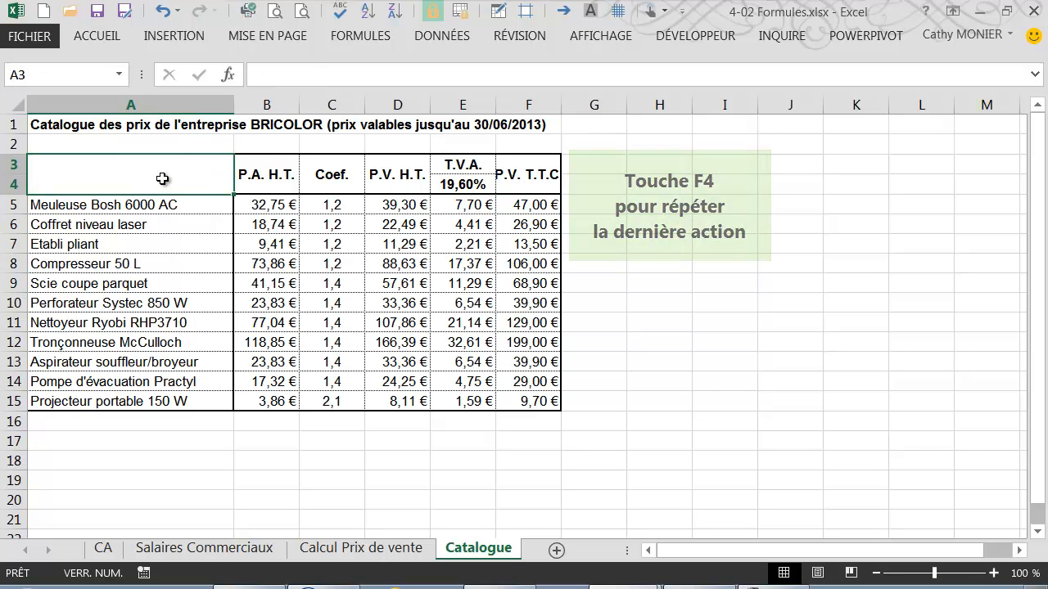
Erase the border between the T.V.A. header in E3 and its rate in E4, leaving the border eraser switched off
click(473, 260)
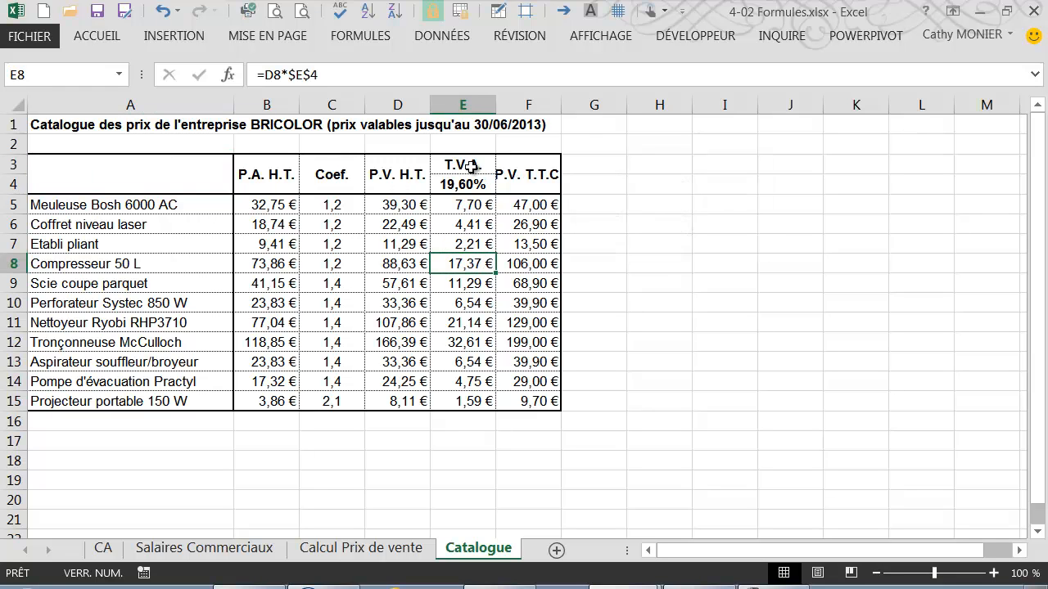
click(453, 185)
click(453, 167)
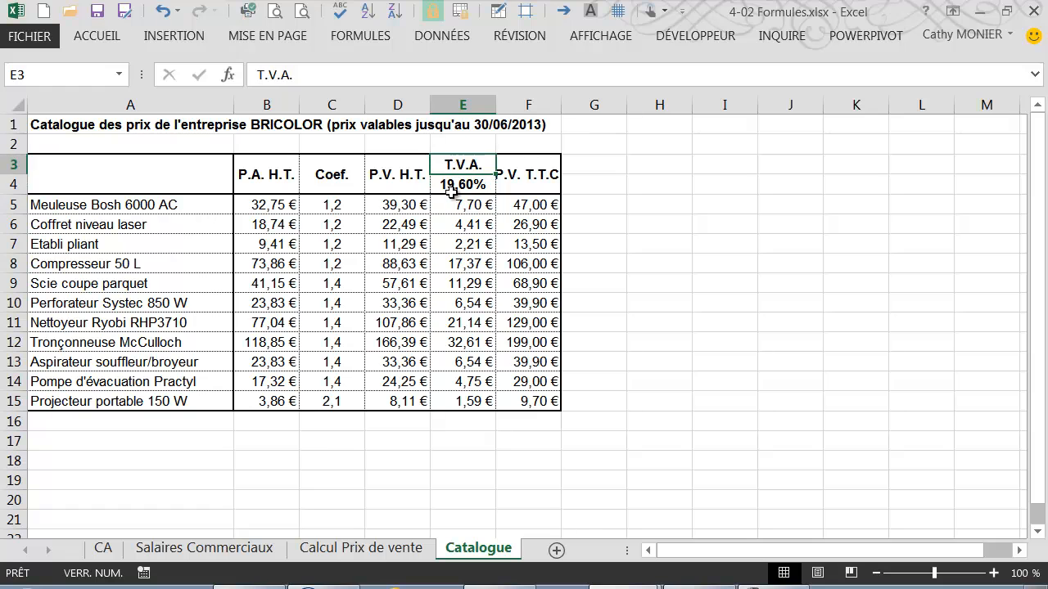
click(459, 225)
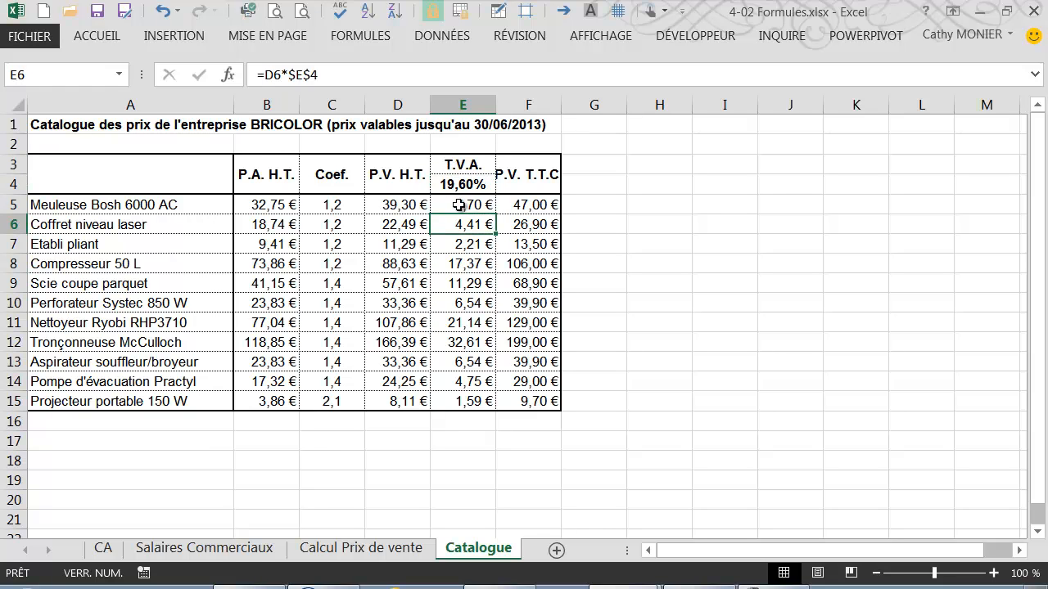
click(499, 13)
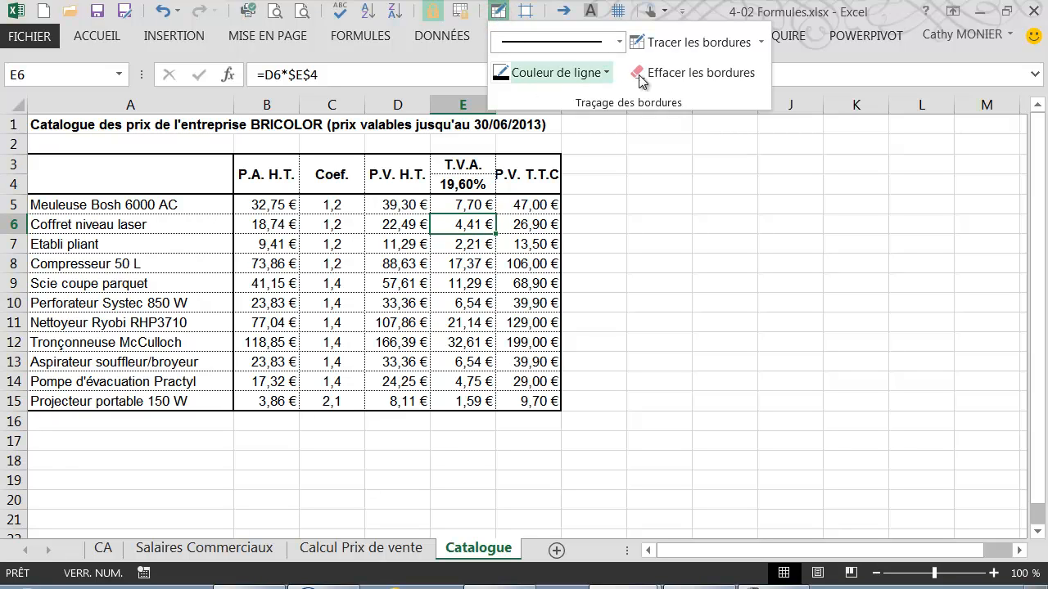
click(692, 74)
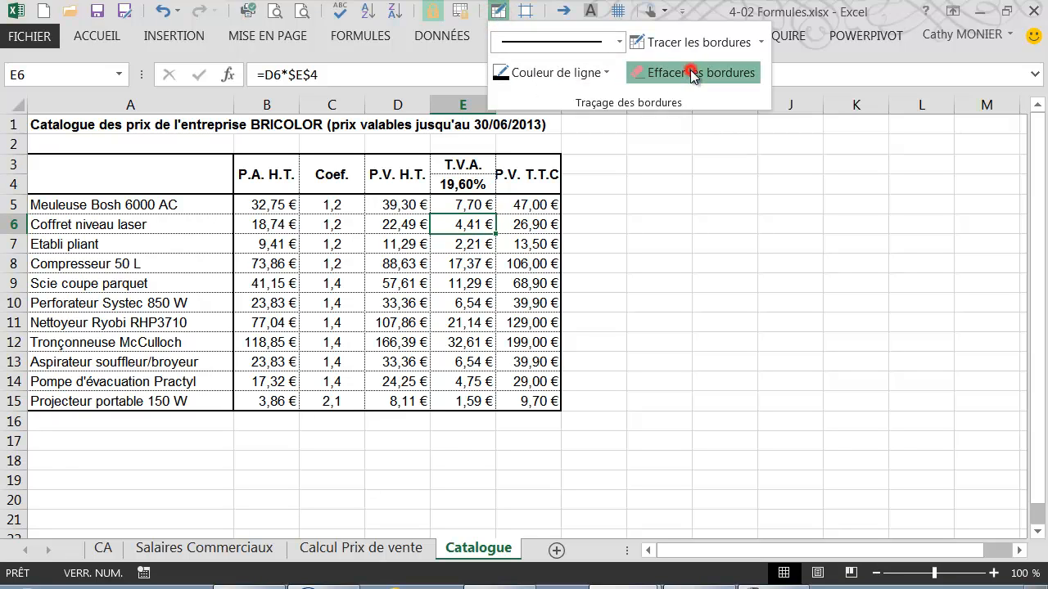
click(475, 169)
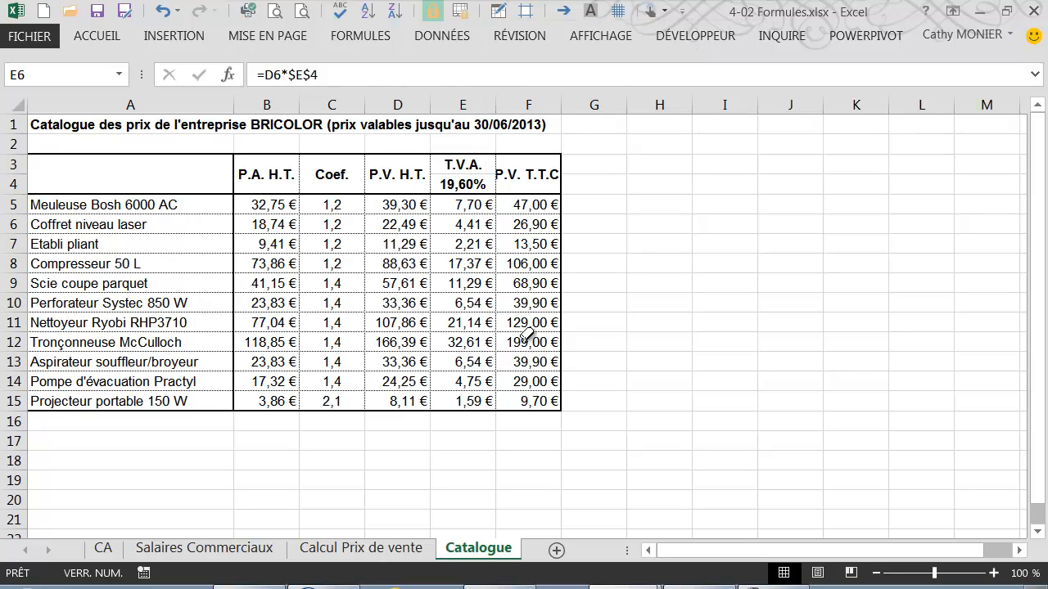
click(498, 13)
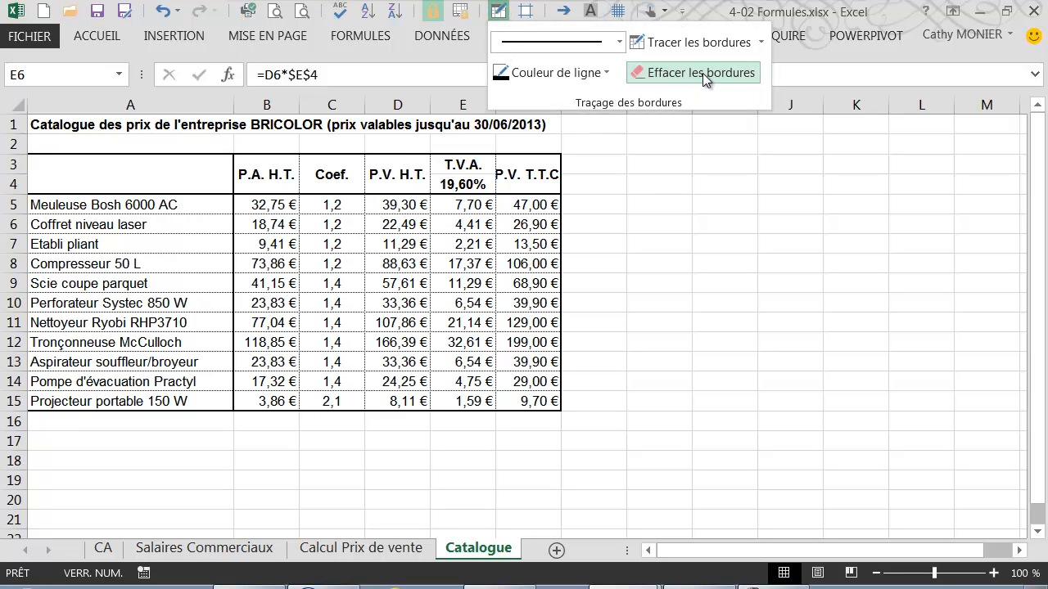
click(702, 73)
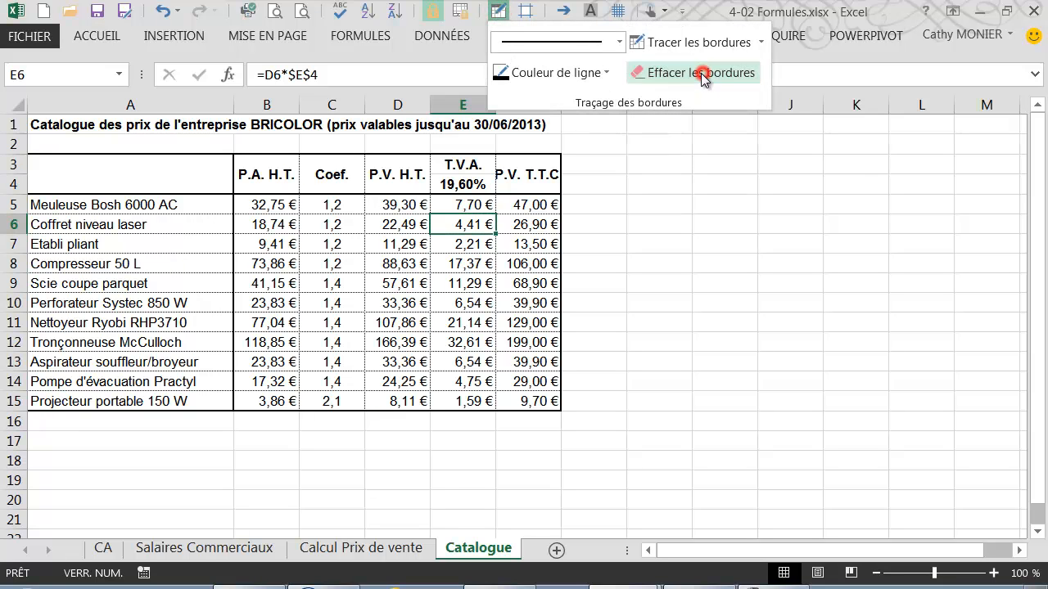
click(511, 264)
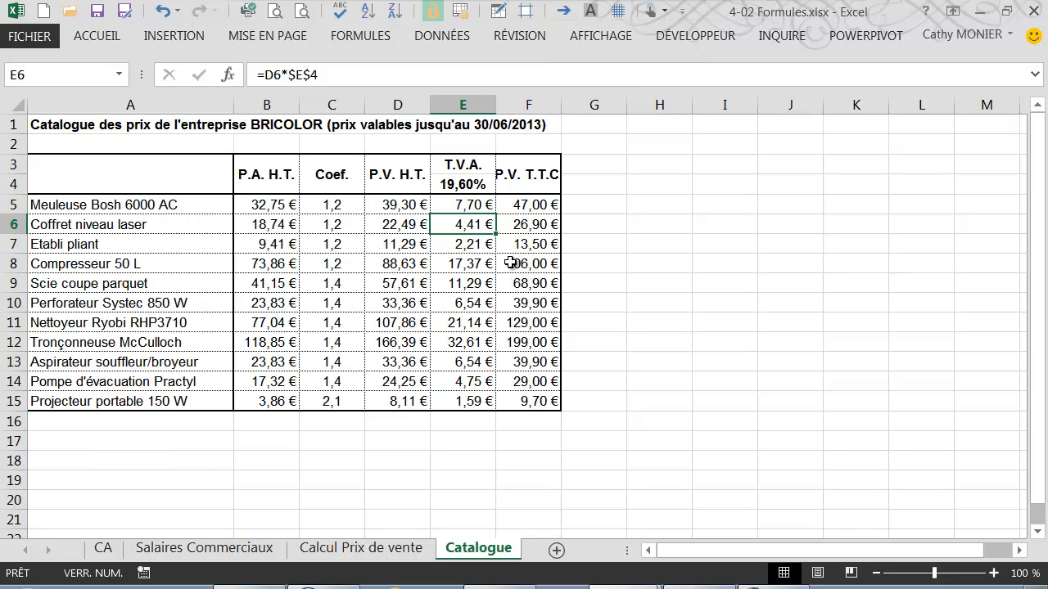
Auto-fit the width of the P.V. T.T.C. column (F) to its contents
double_click(561, 107)
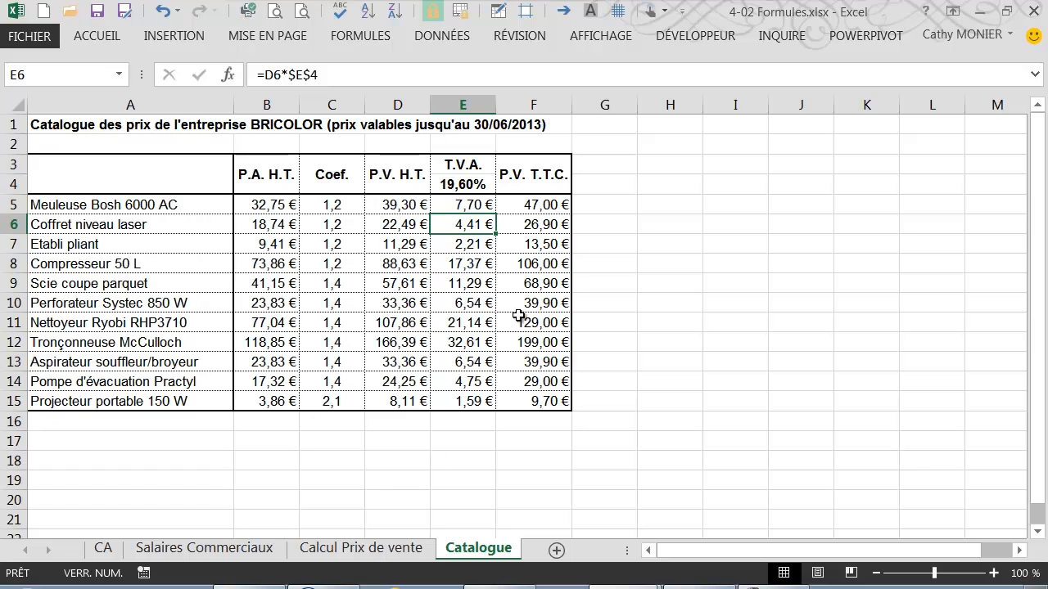
Merge and center the catalogue title across A1:F1 and increase row 1 to about two and a half times its height
click(75, 123)
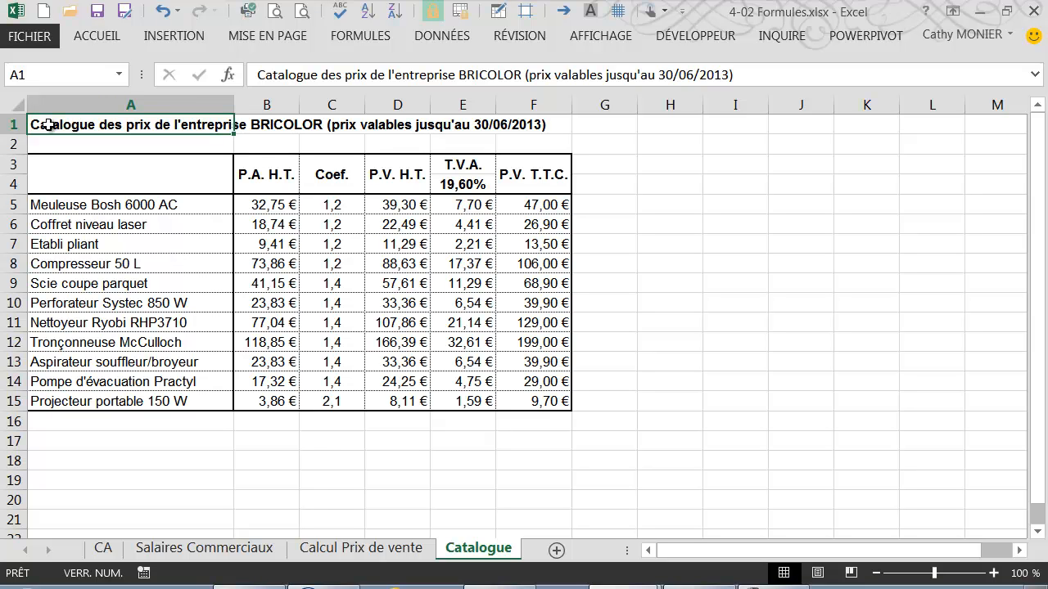
drag(49, 124, 536, 123)
click(90, 36)
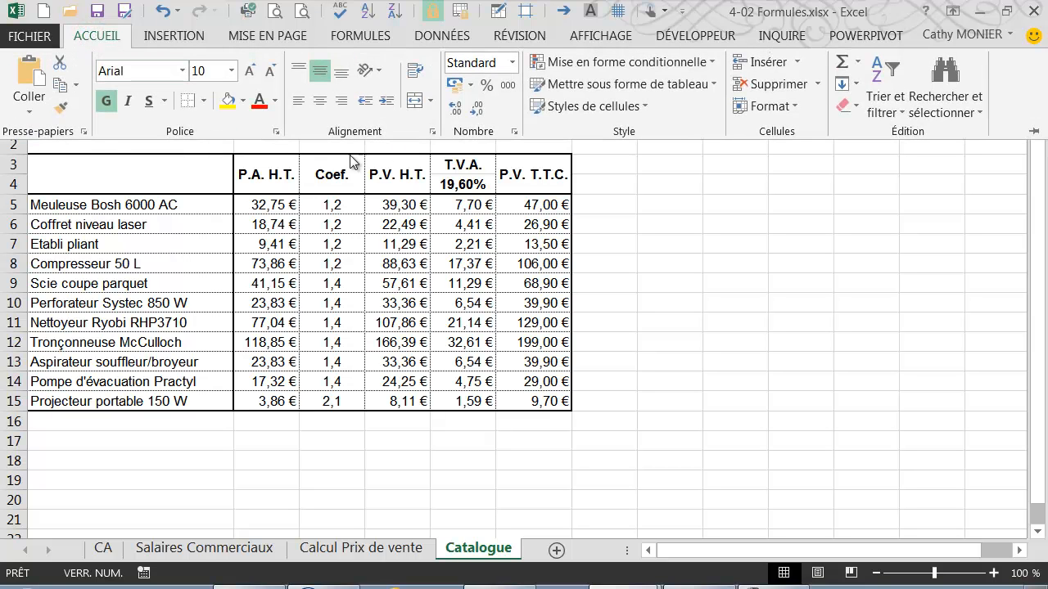
click(416, 101)
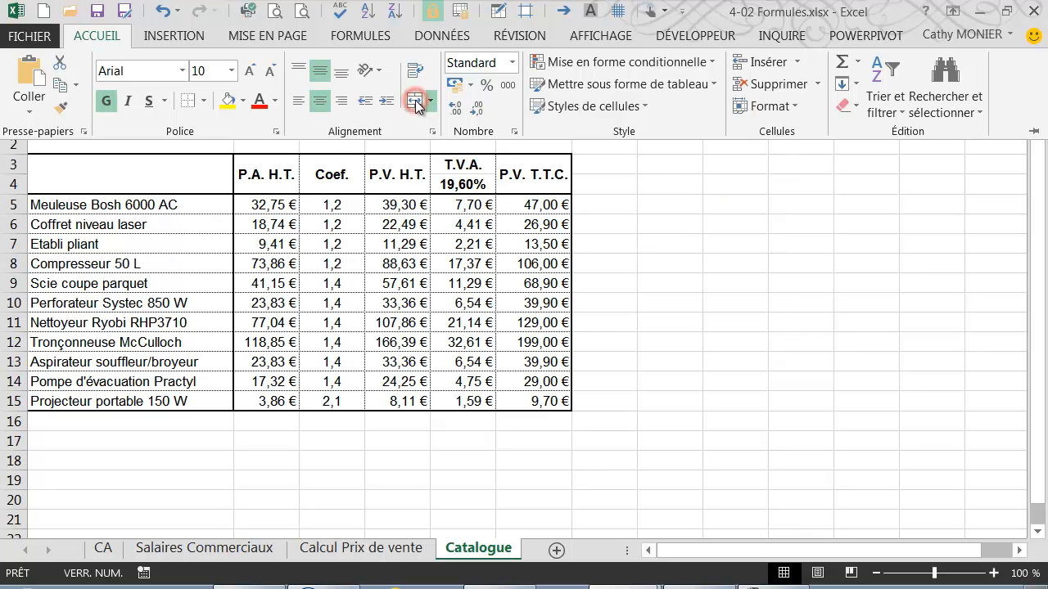
click(224, 250)
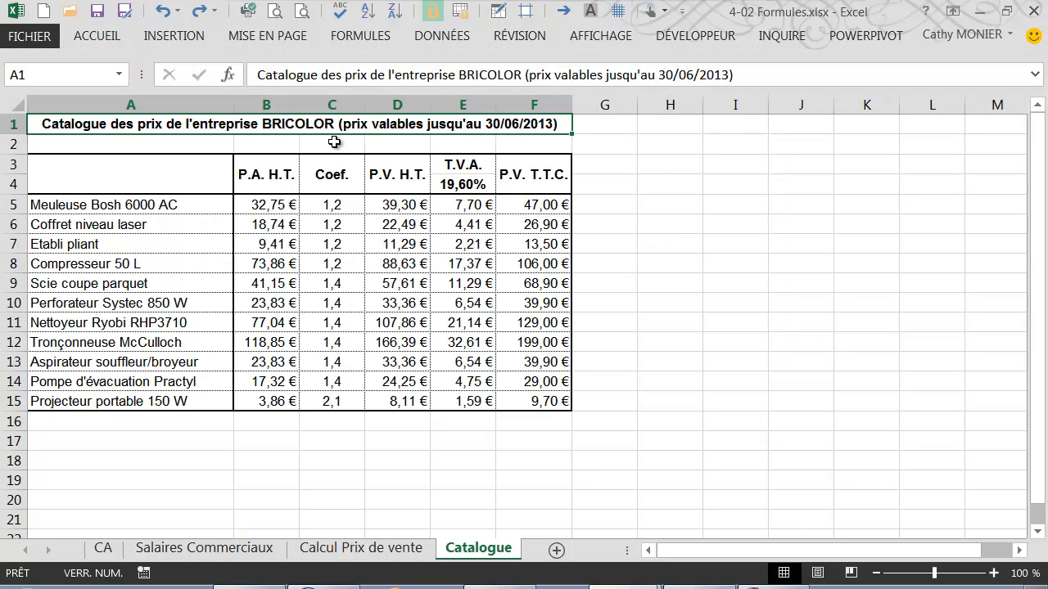
drag(15, 135, 19, 163)
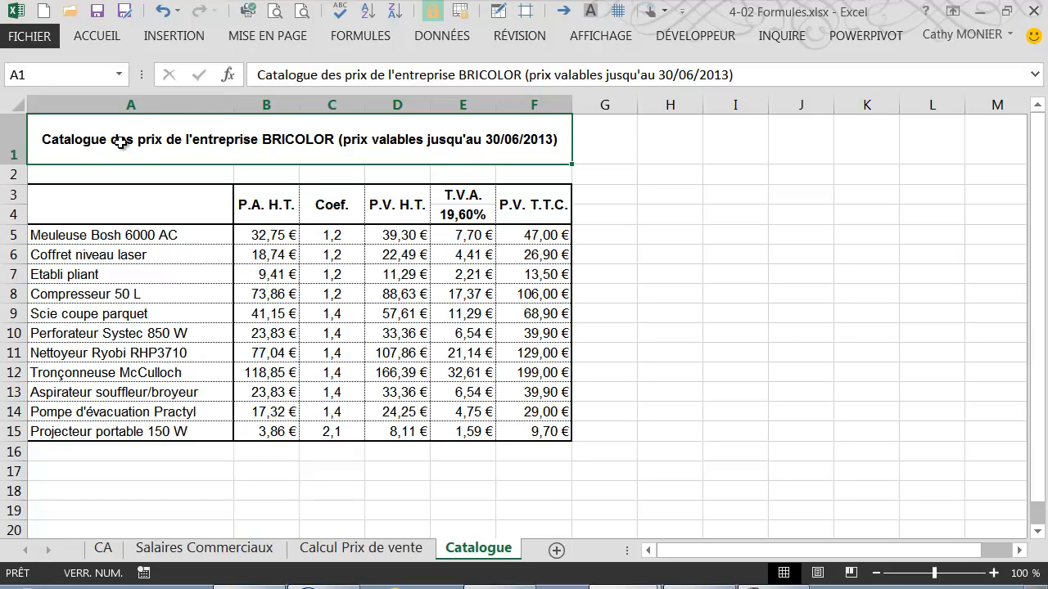
click(340, 142)
double_click(340, 139)
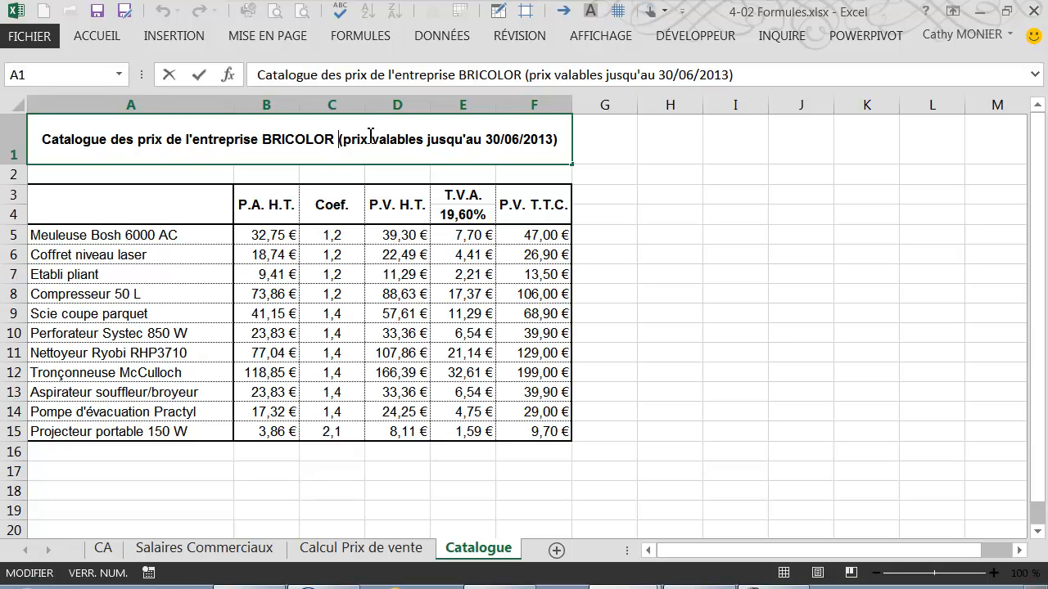
key(alt+Return)
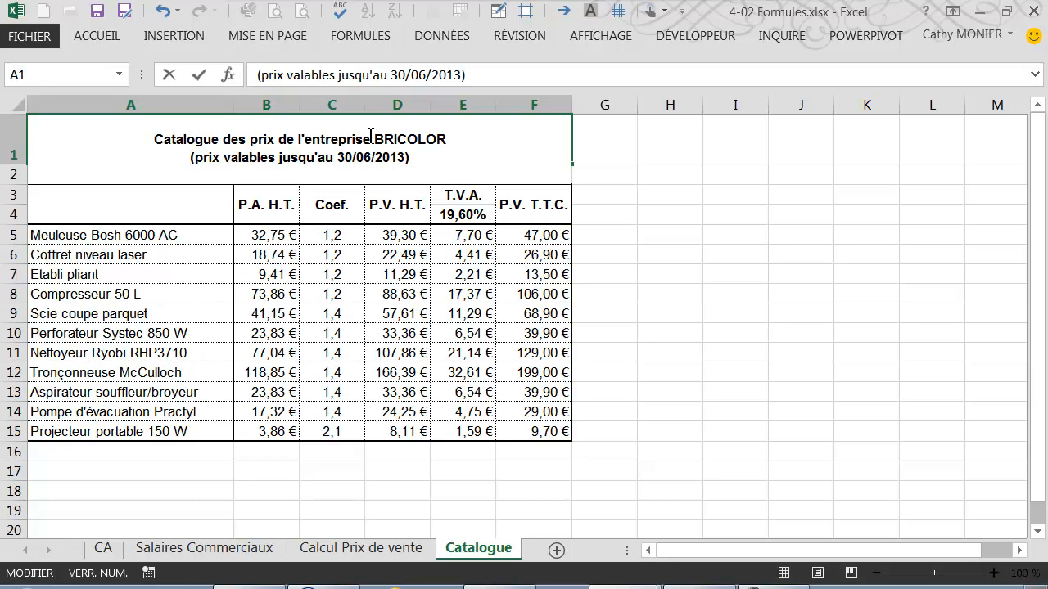
key(ctrl+z)
click(467, 296)
Insert a line break in the A1 title before "(prix valables jusqu'au 30/06/2013)" and validate the entry
click(347, 139)
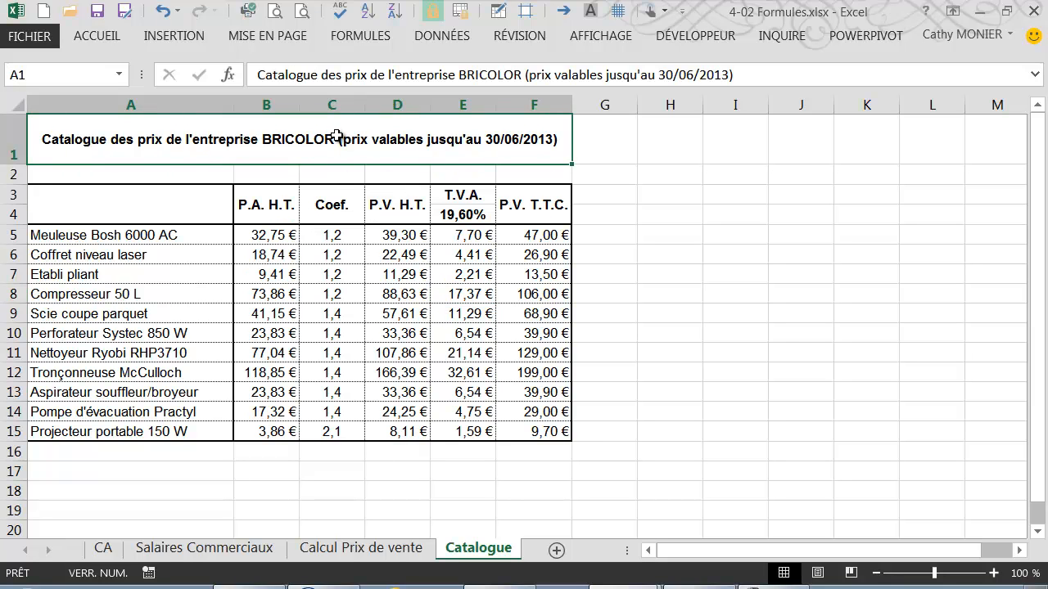
click(527, 74)
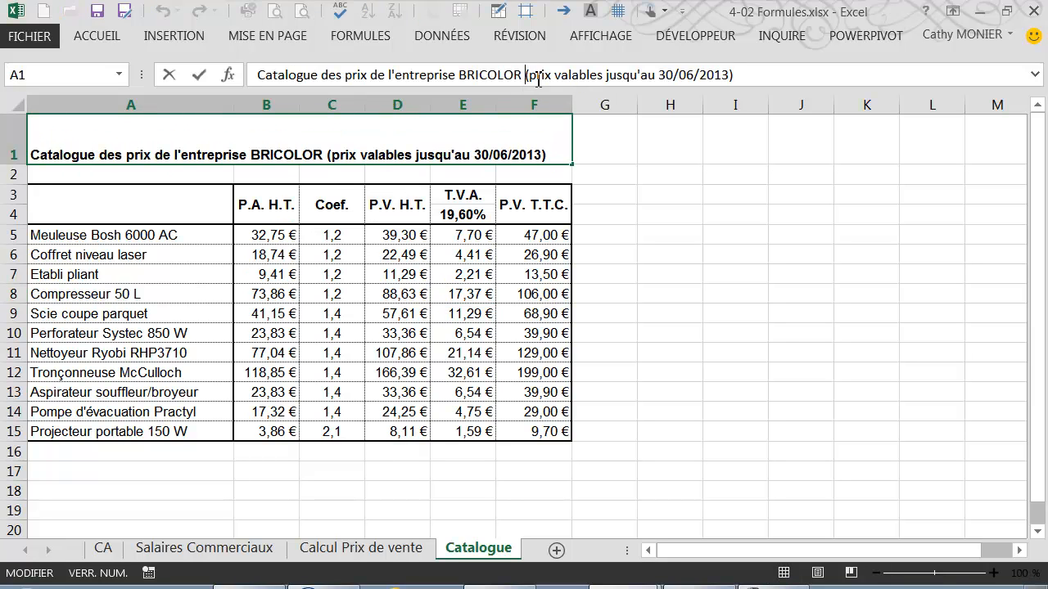
key(alt+Return)
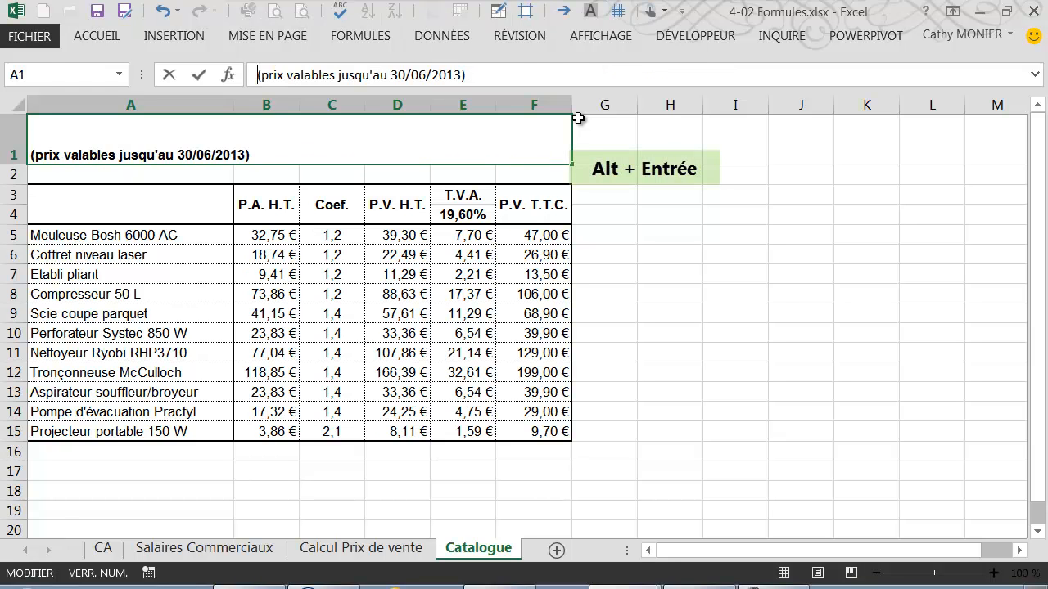
key(Return)
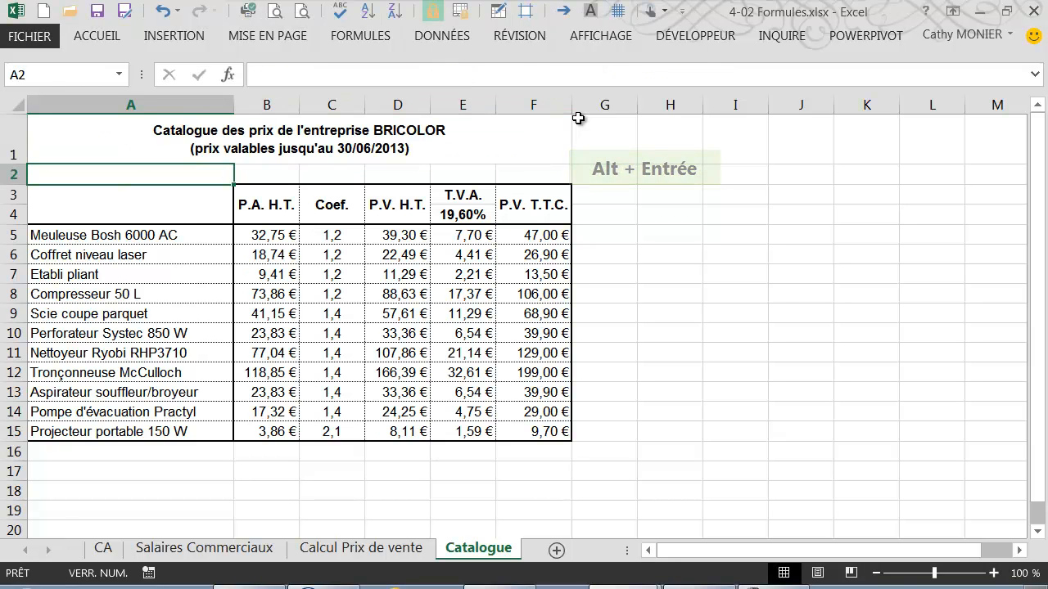